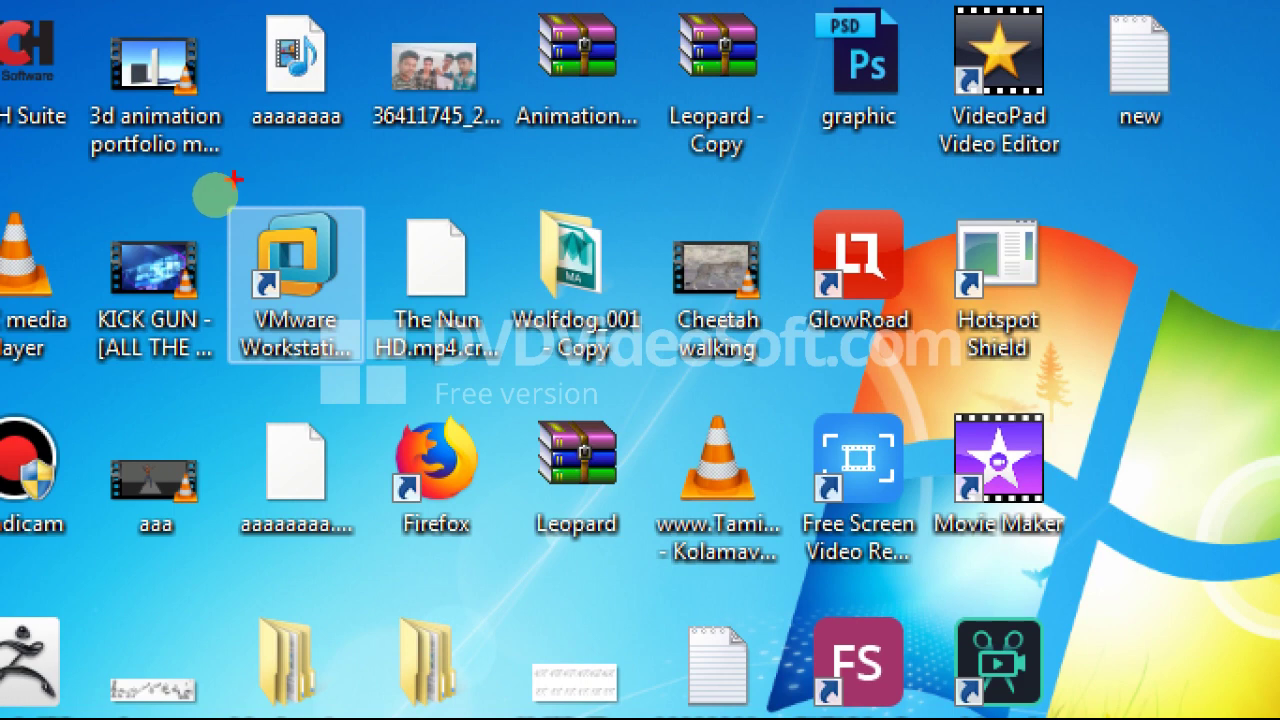
Step: Launch VMware Workstation 14 Pro from its desktop shortcut
mouse_move(217, 195)
mouse_down()
mouse_move(195, 238)
mouse_move(345, 385)
mouse_move(285, 192)
mouse_move(226, 173)
mouse_up()
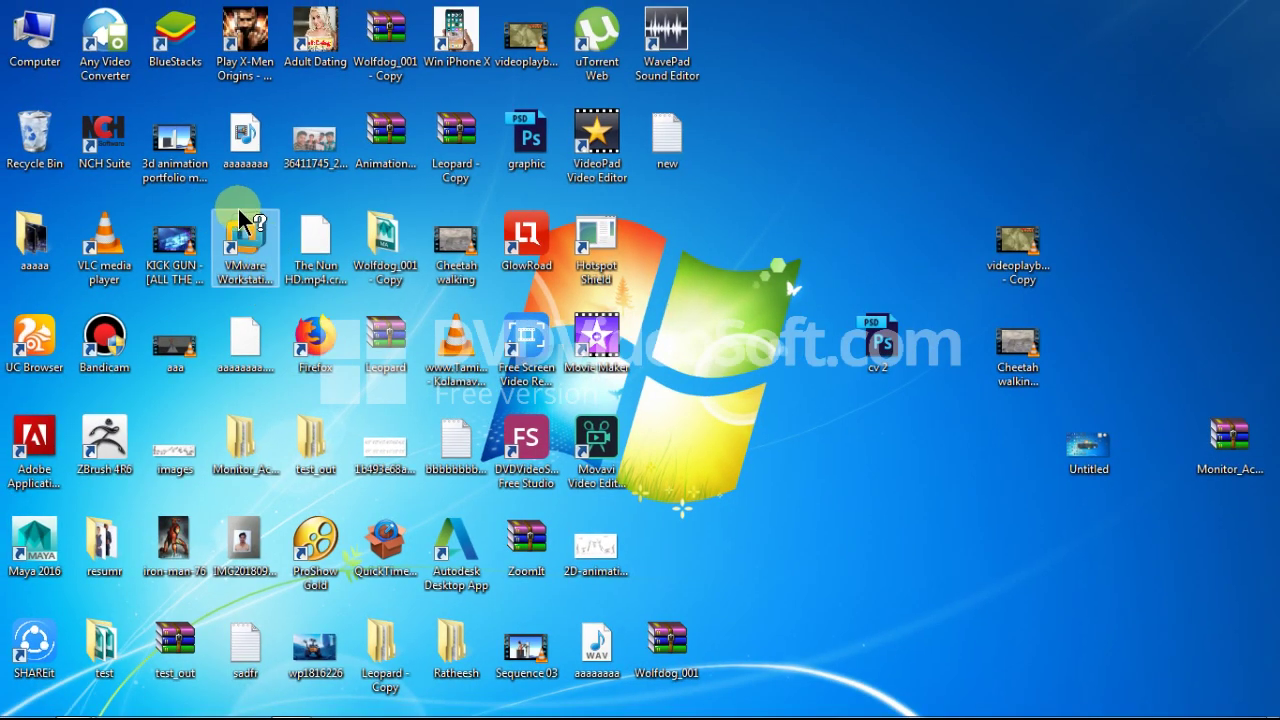
click(313, 256)
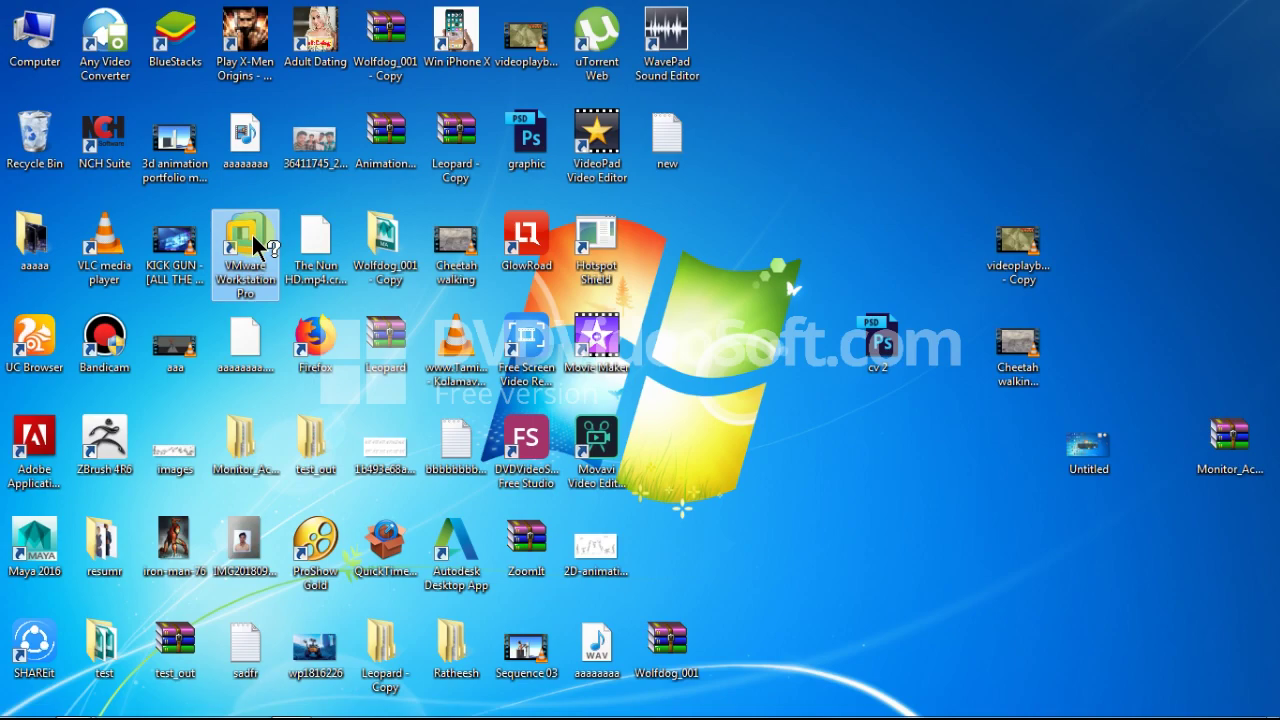
double_click(280, 282)
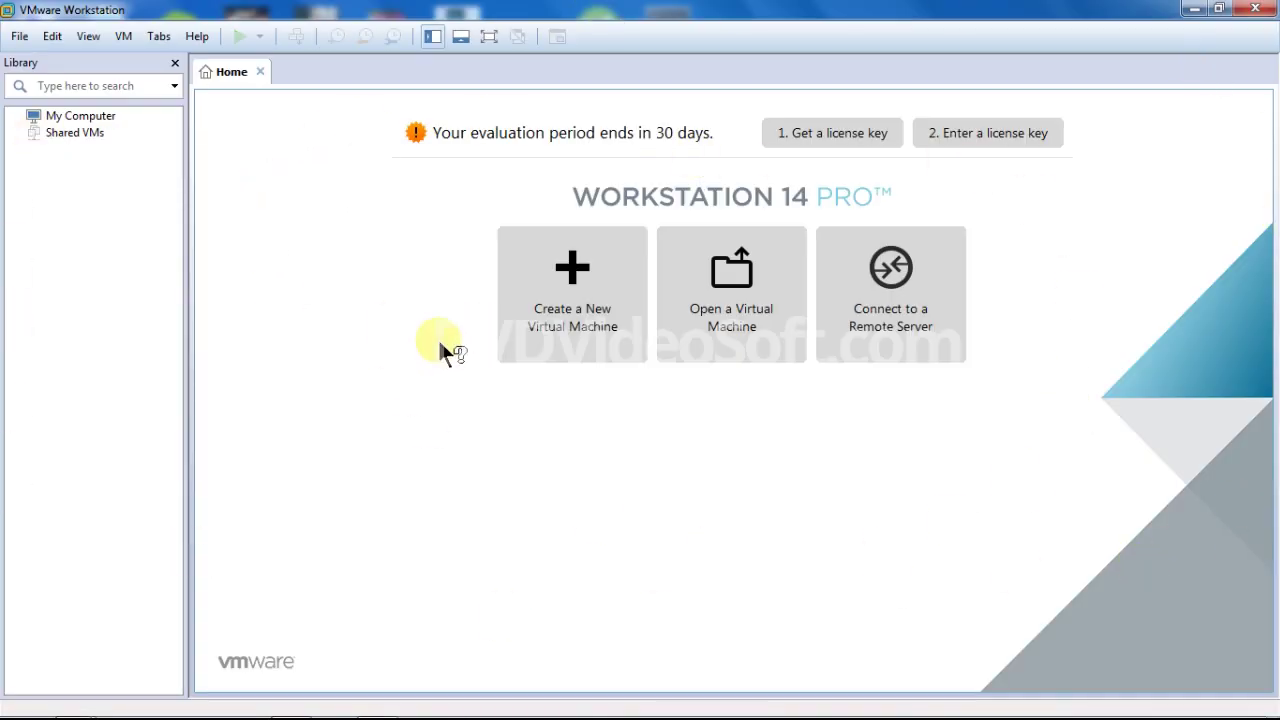
Step: Start a Typical new VM installing from the Windows 10 x64 ISO, reaching Easy Install details
click(595, 320)
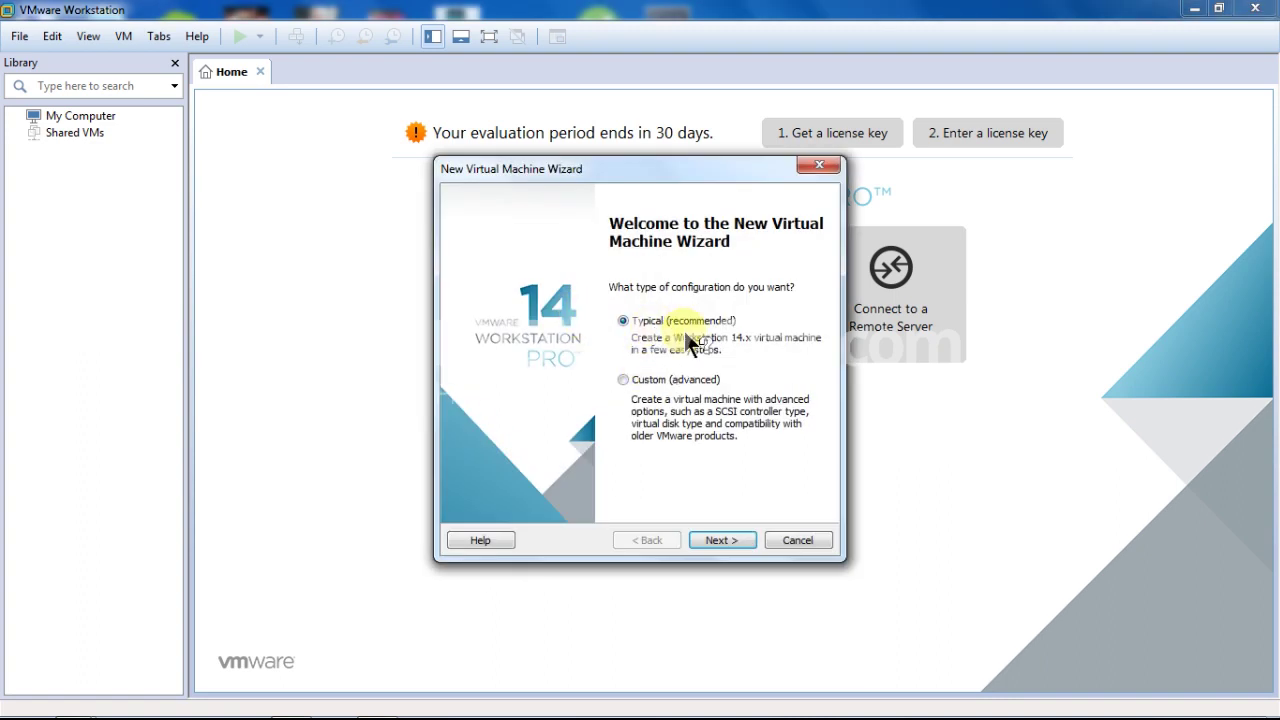
click(729, 533)
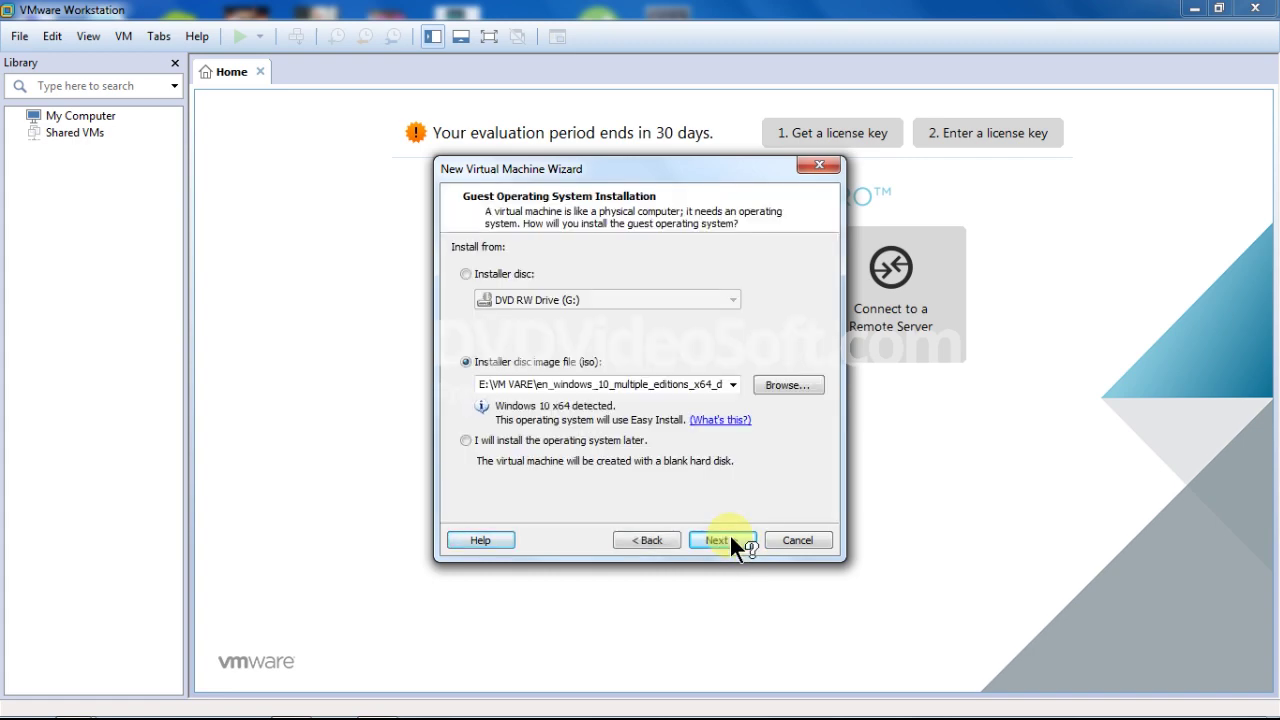
click(789, 383)
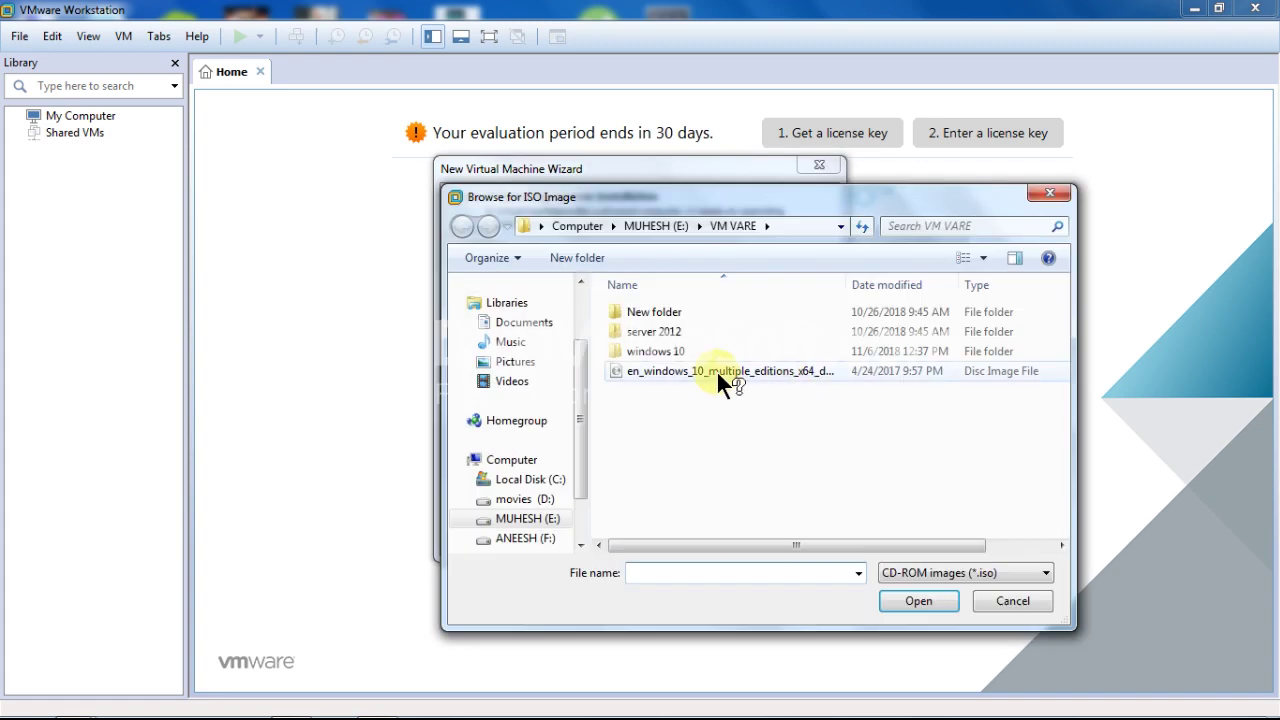
click(718, 372)
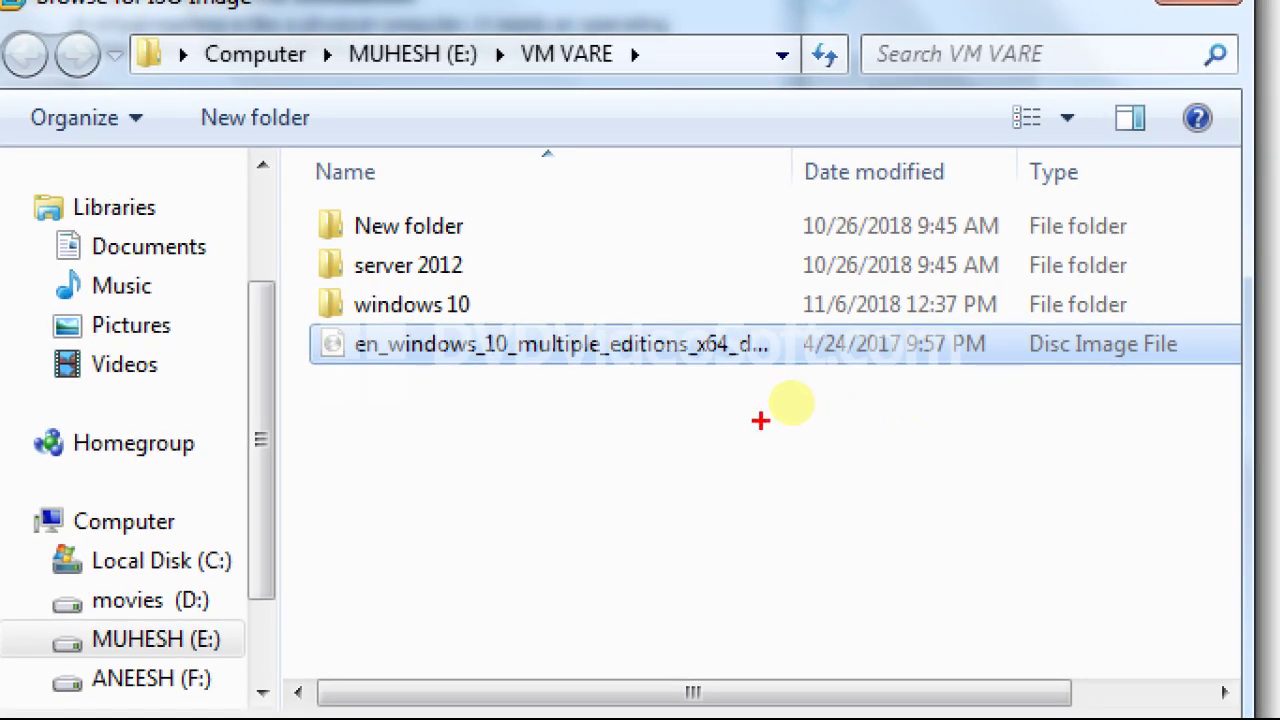
mouse_move(303, 378)
mouse_down()
mouse_move(491, 400)
mouse_move(1107, 397)
mouse_up()
mouse_move(1003, 400)
mouse_down()
mouse_move(1071, 366)
mouse_move(986, 351)
mouse_move(628, 352)
mouse_up()
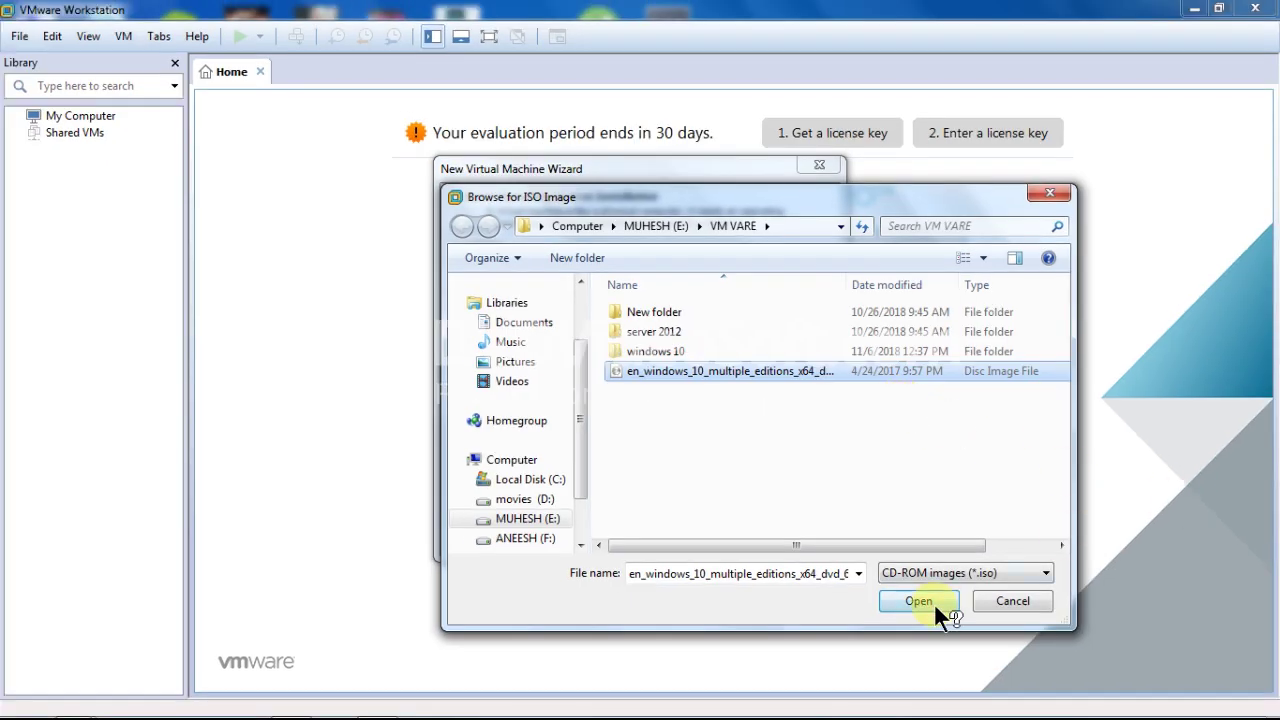
click(928, 601)
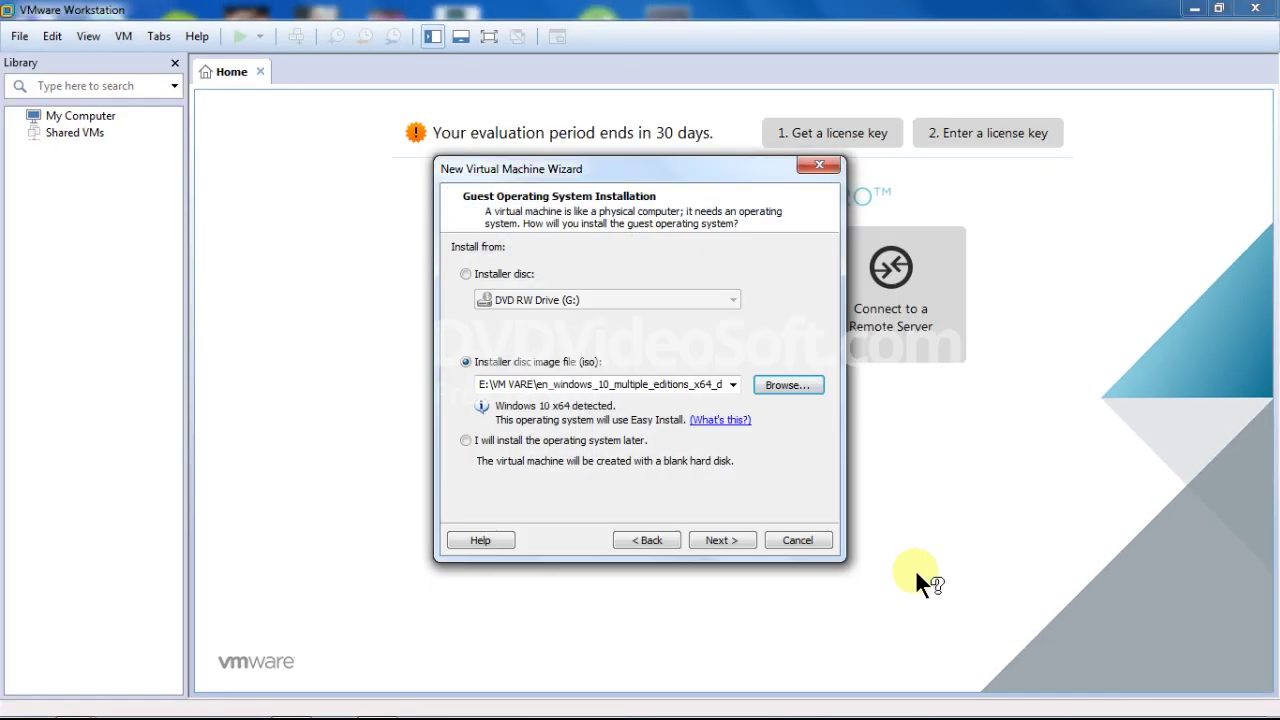
click(727, 540)
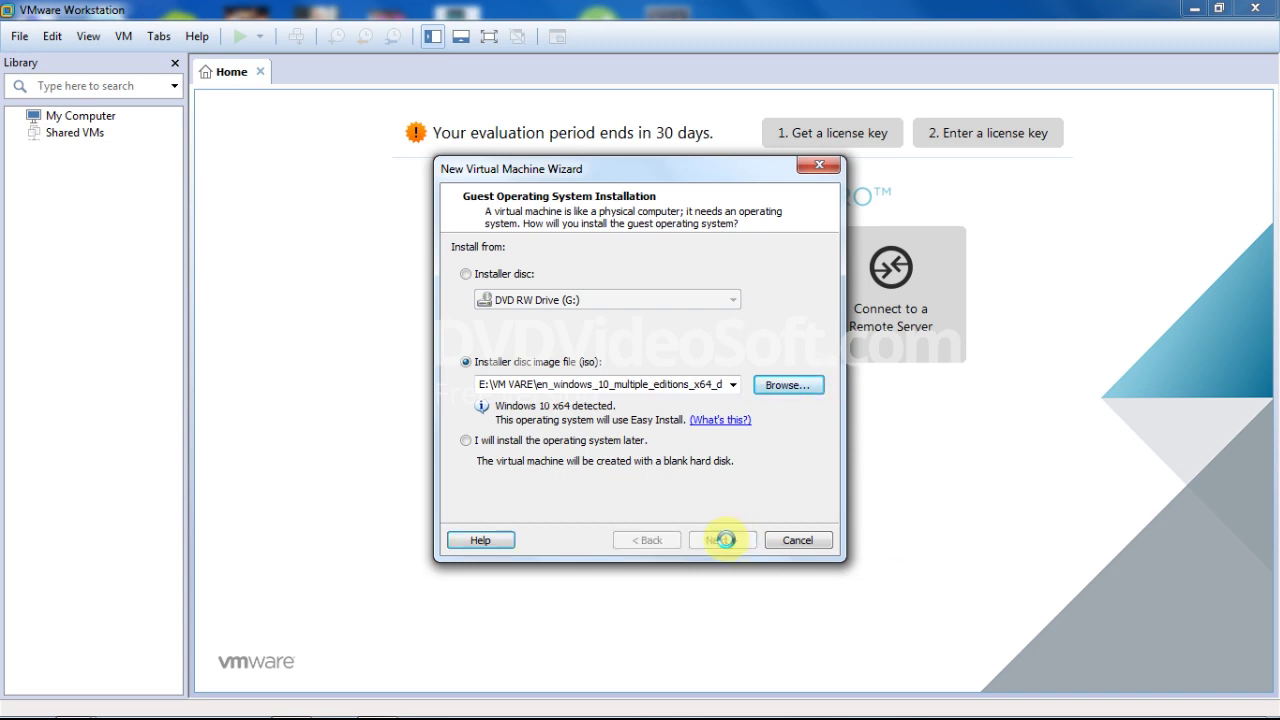
click(593, 354)
Step: Enter and confirm the account password, then continue without a Windows product key
text(123)
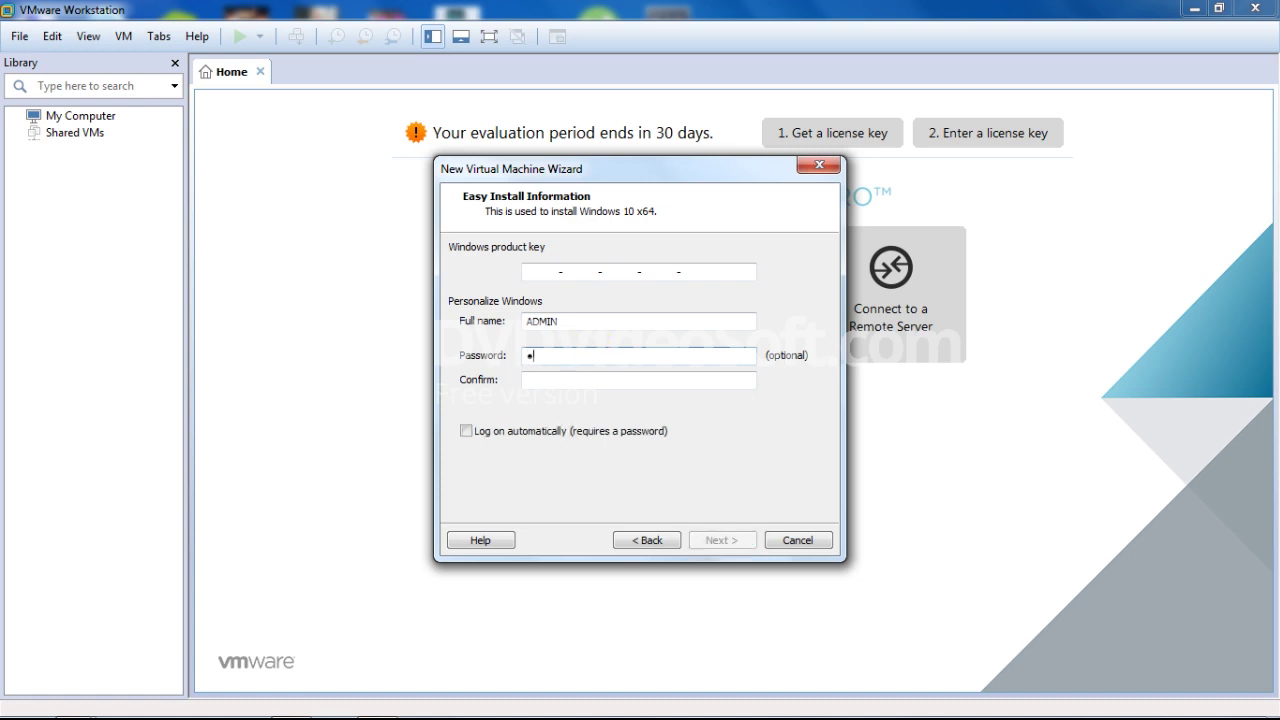
text(456)
click(556, 380)
text(123456)
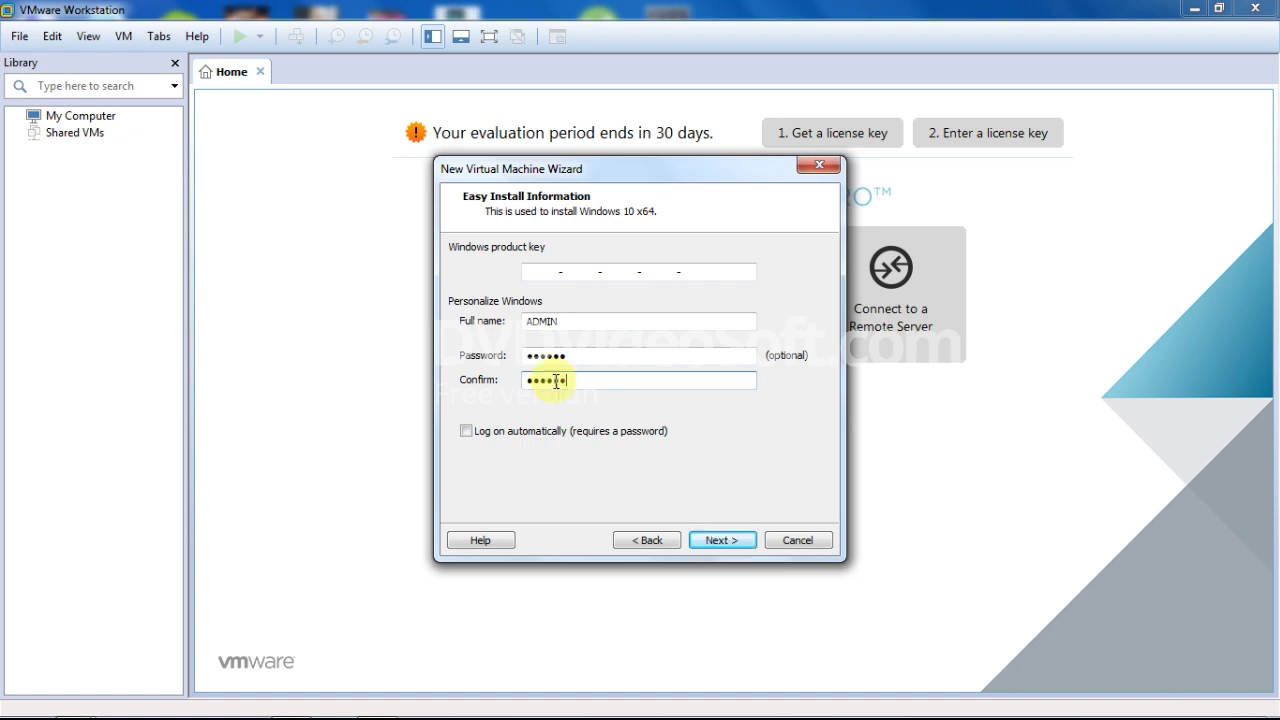
click(722, 540)
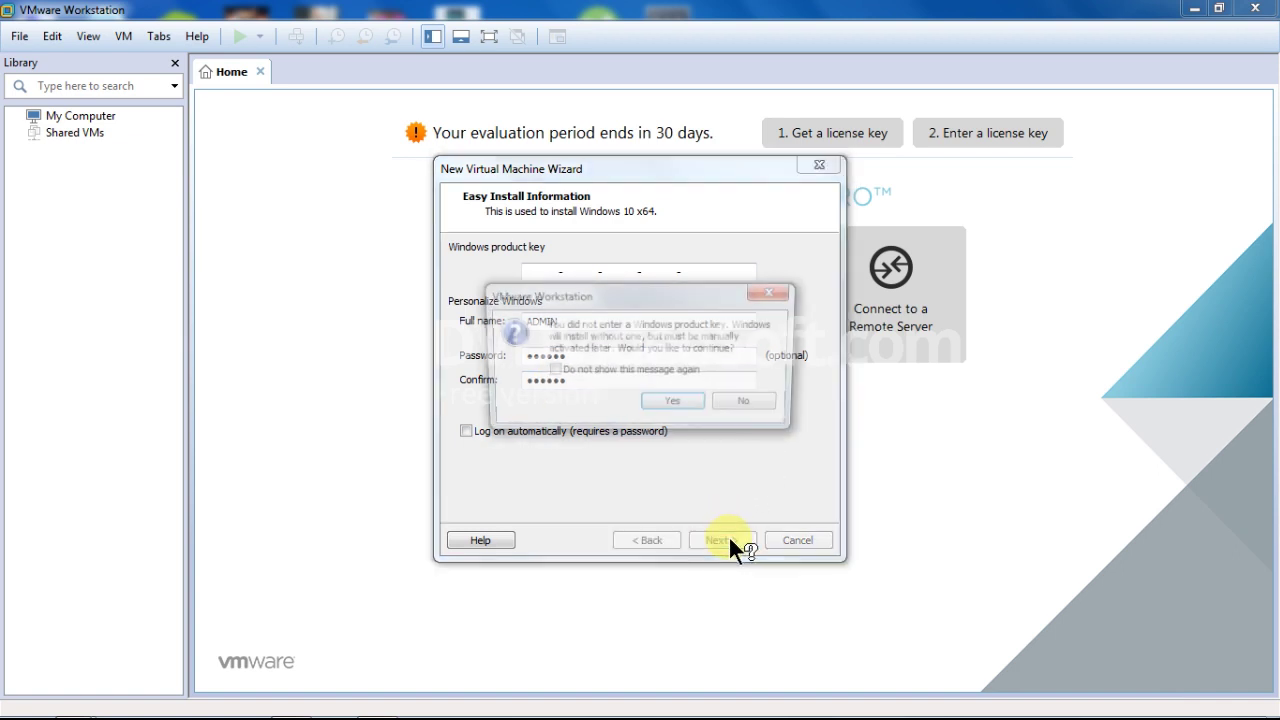
click(703, 405)
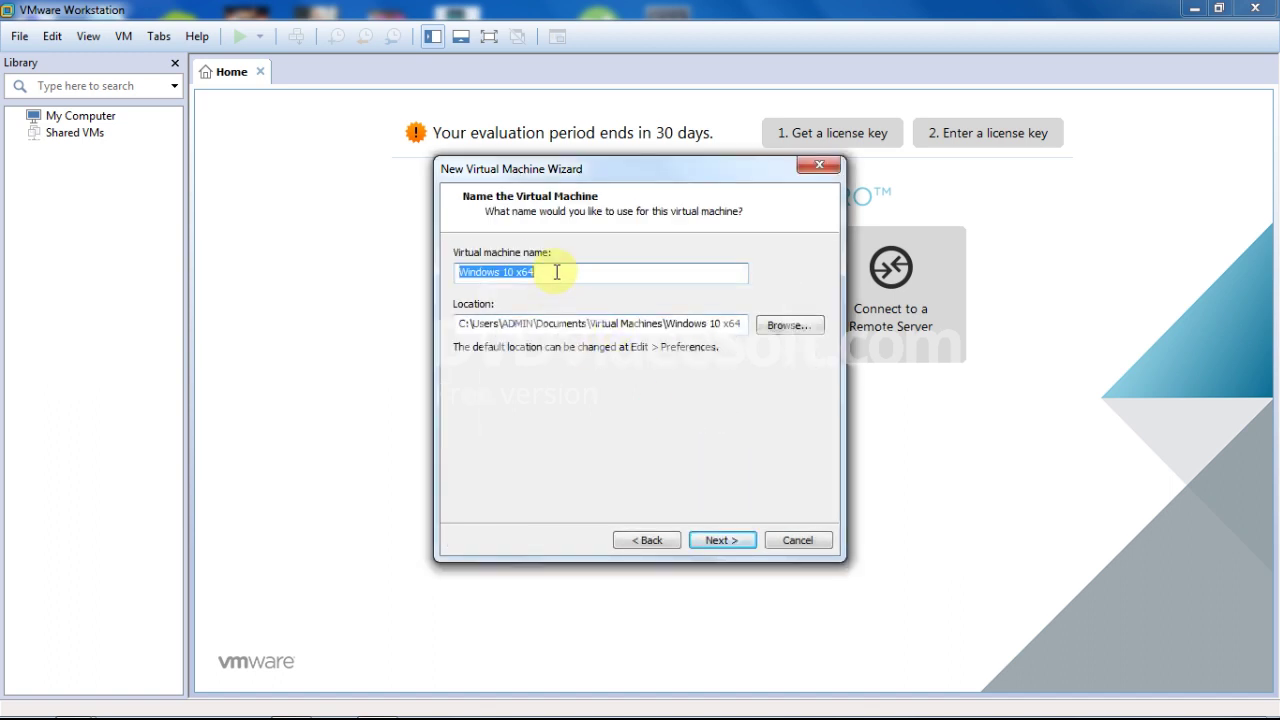
Step: Browse for a VM location on drive F: and create a folder named 'VM Ware'
click(787, 328)
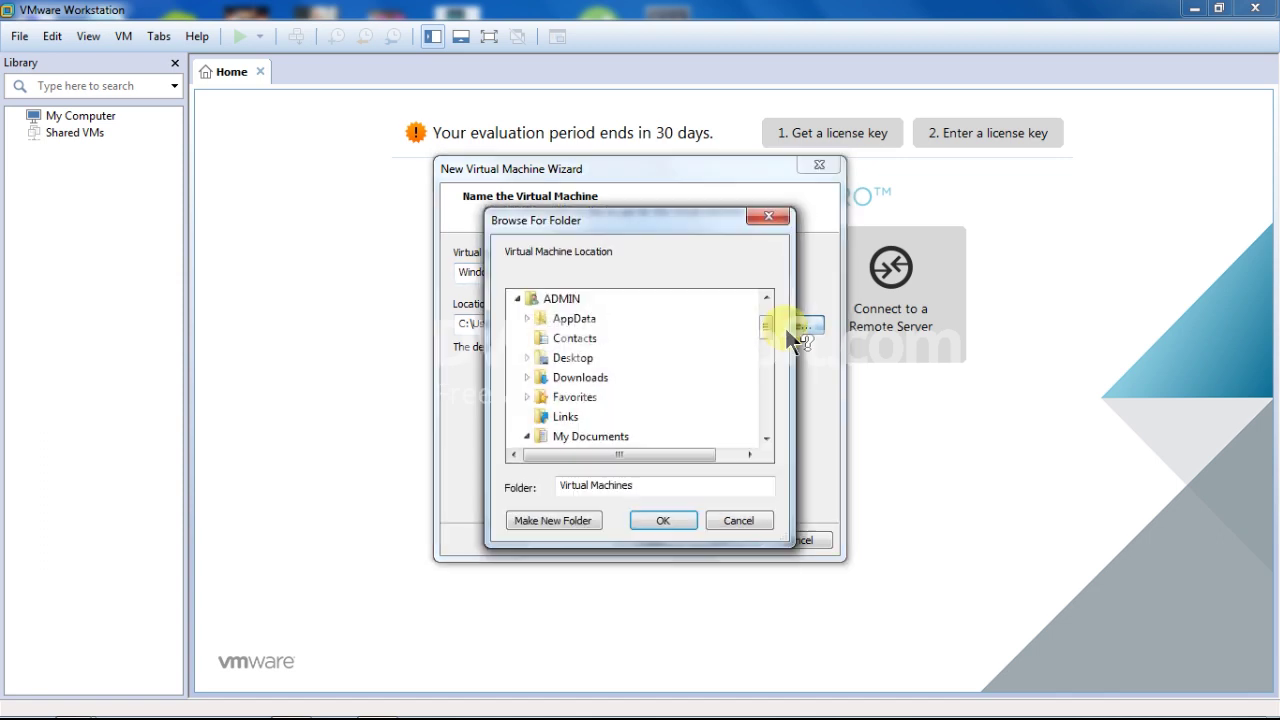
drag(766, 324, 764, 398)
click(518, 378)
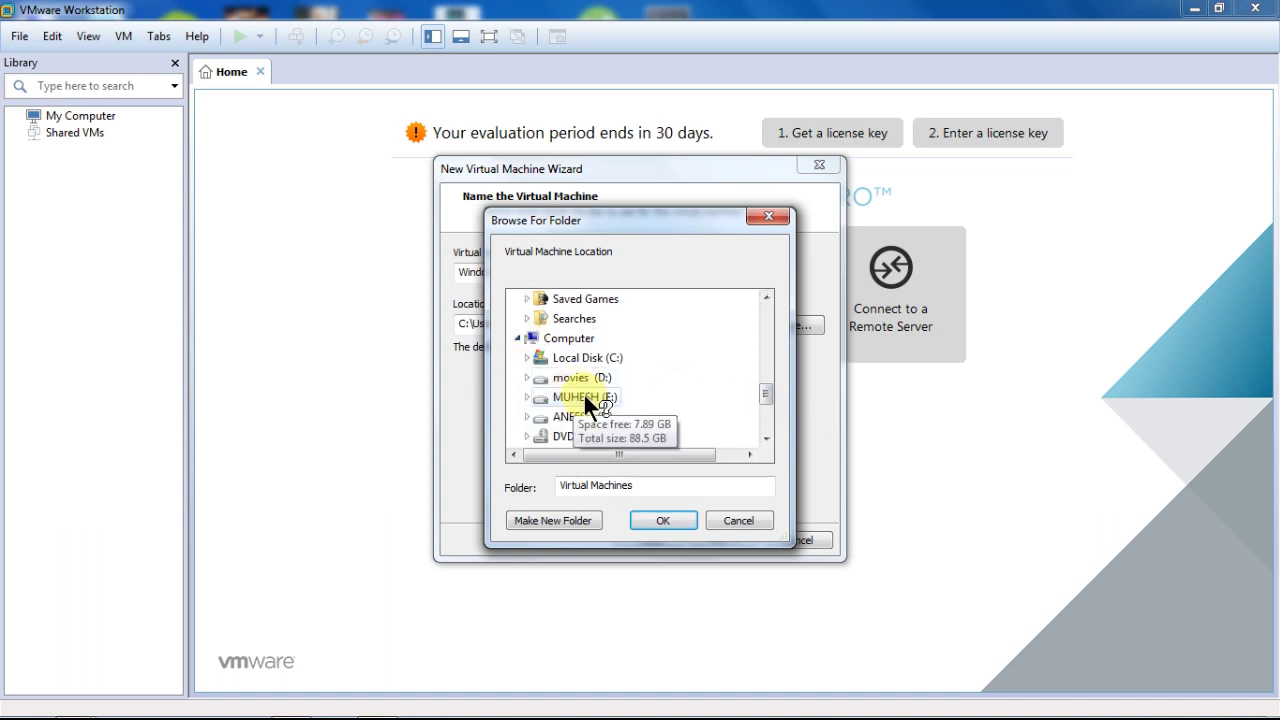
click(527, 416)
scroll(580, 416, down, 10)
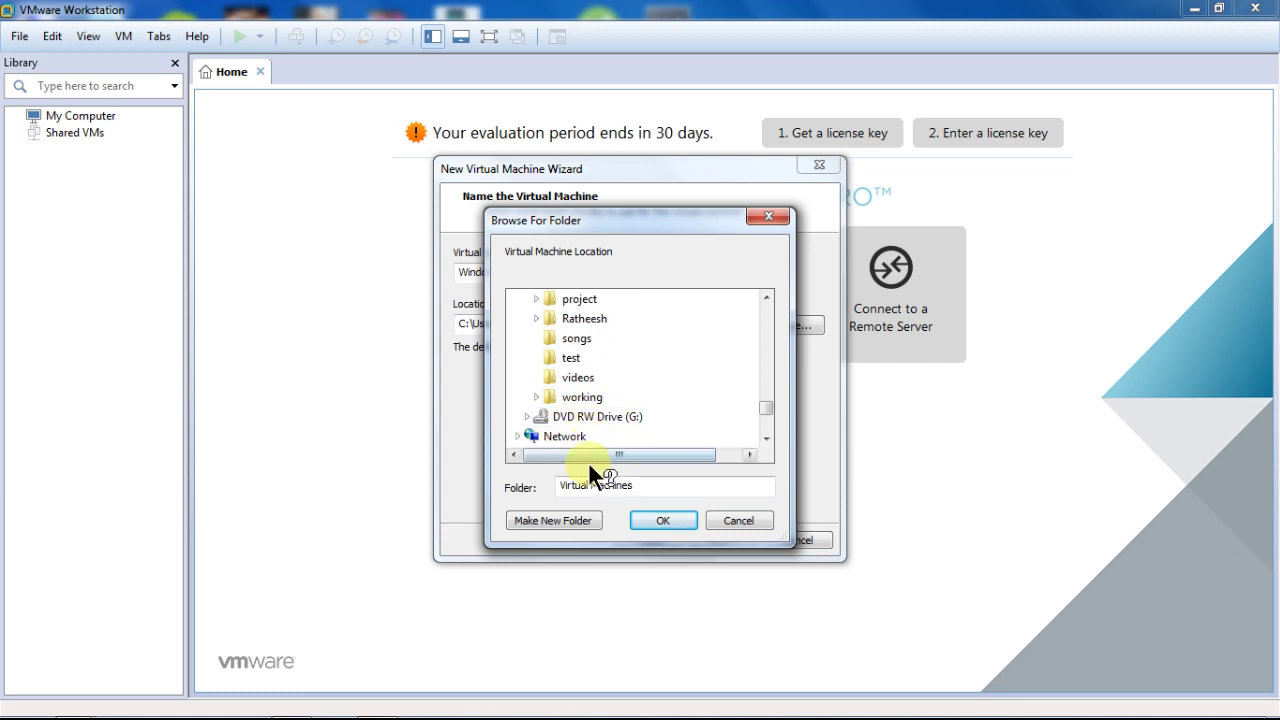
scroll(586, 460, up, 1)
click(575, 520)
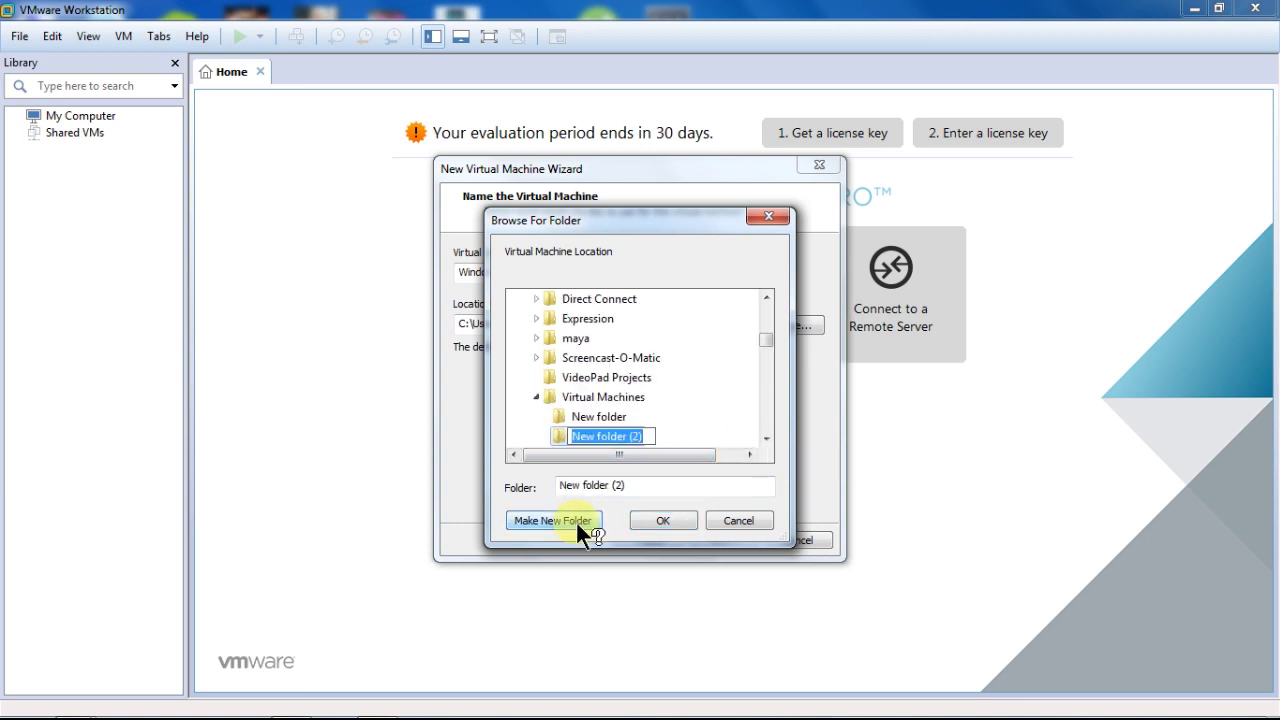
text(VM Ware)
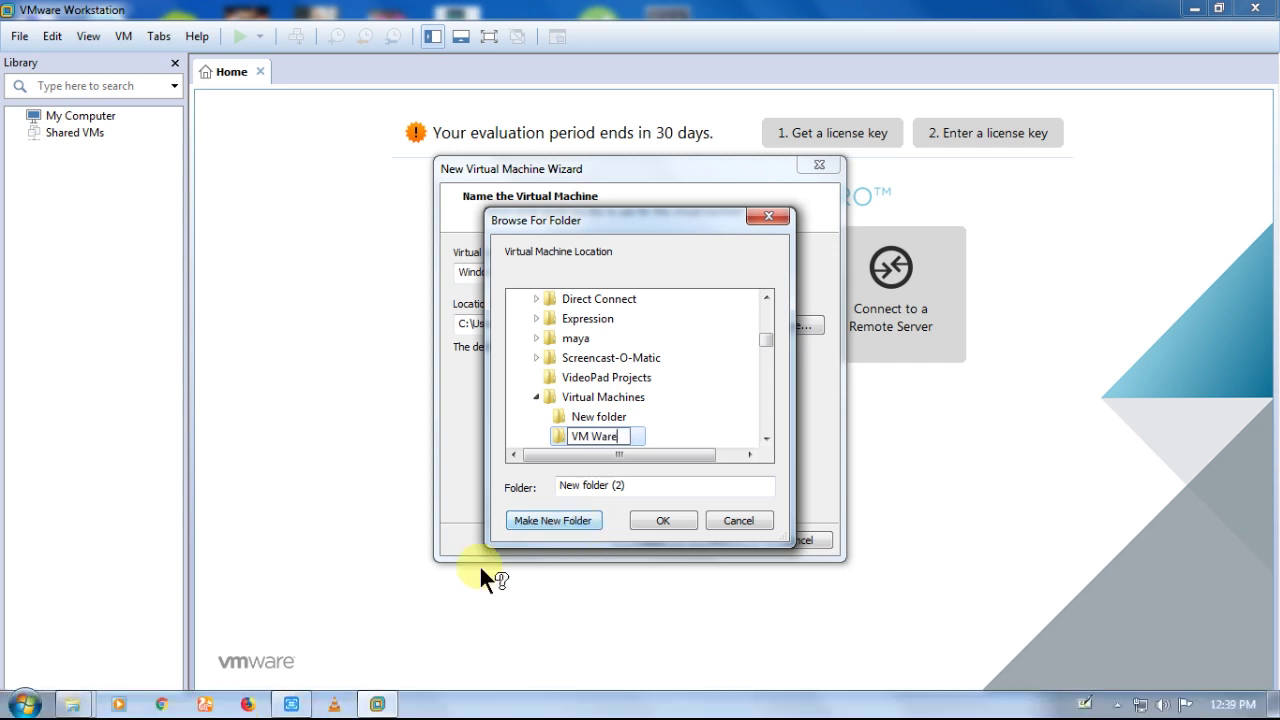
key(Return)
Step: Navigate drive F: and select the project folder
scroll(636, 424, down, 2)
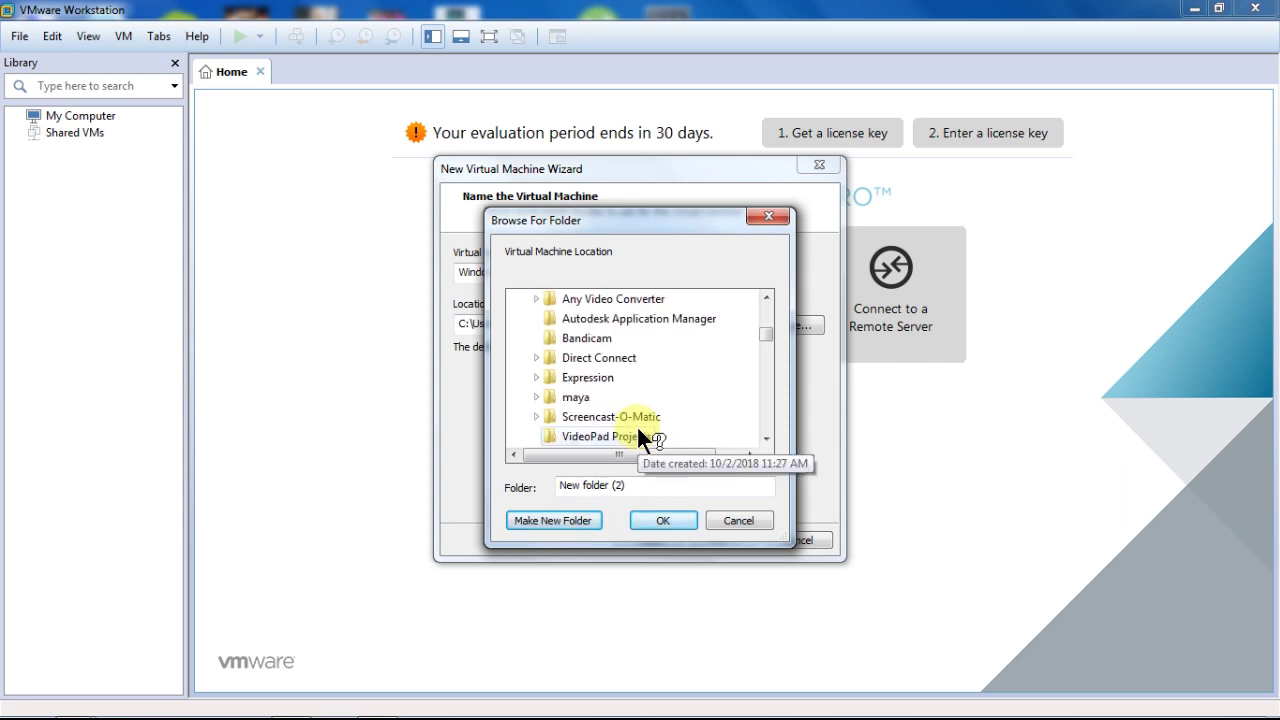
scroll(636, 424, up, 4)
scroll(636, 424, down, 10)
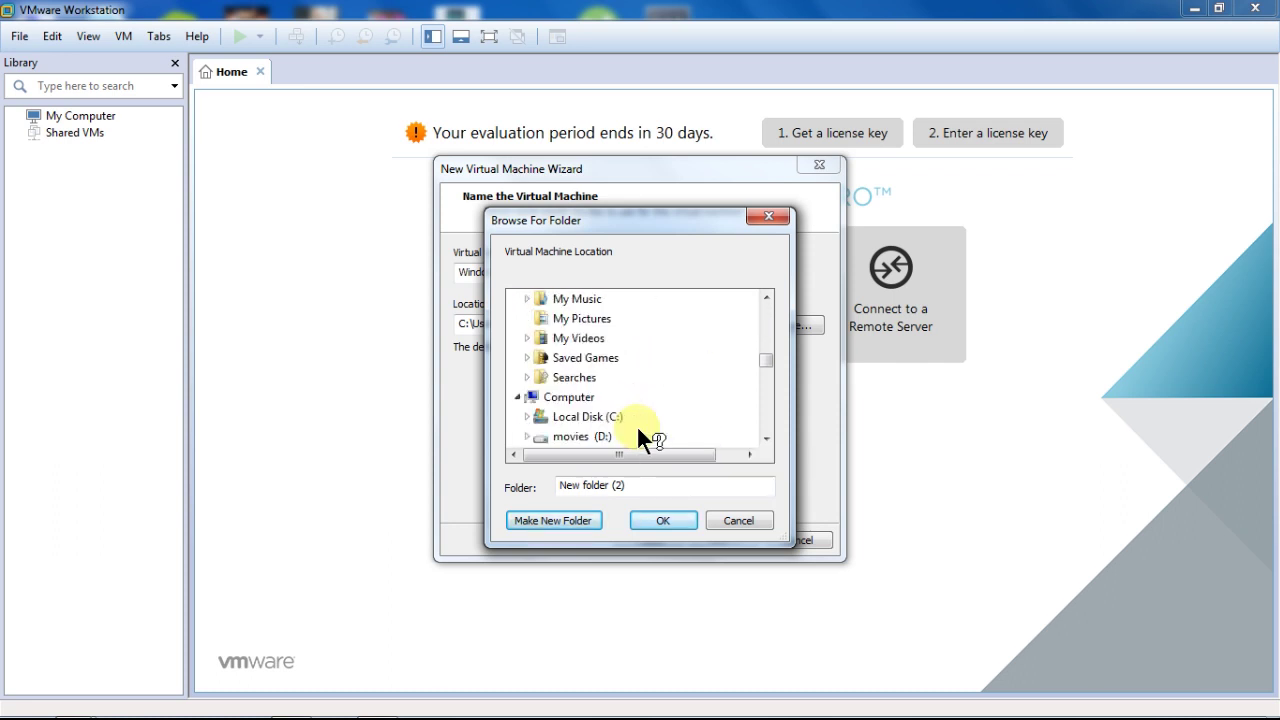
scroll(582, 391, down, 2)
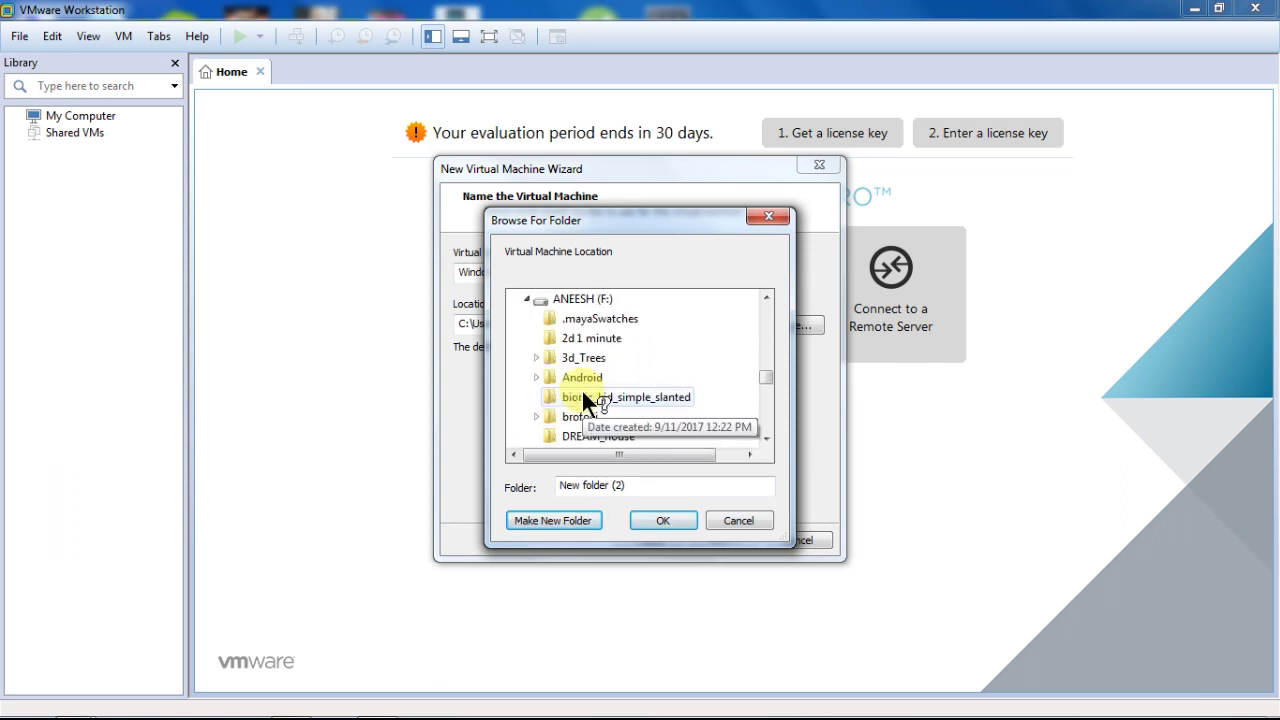
click(560, 298)
scroll(600, 400, down, 3)
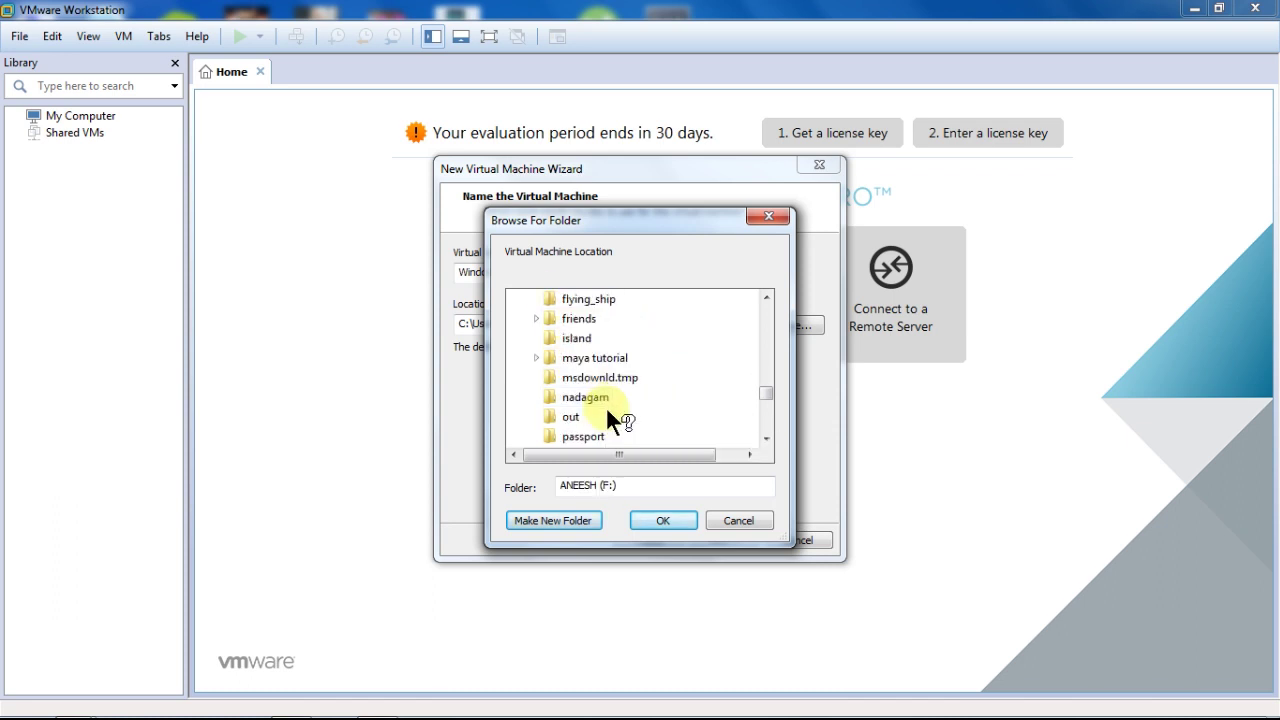
scroll(600, 390, up, 2)
scroll(587, 360, up, 2)
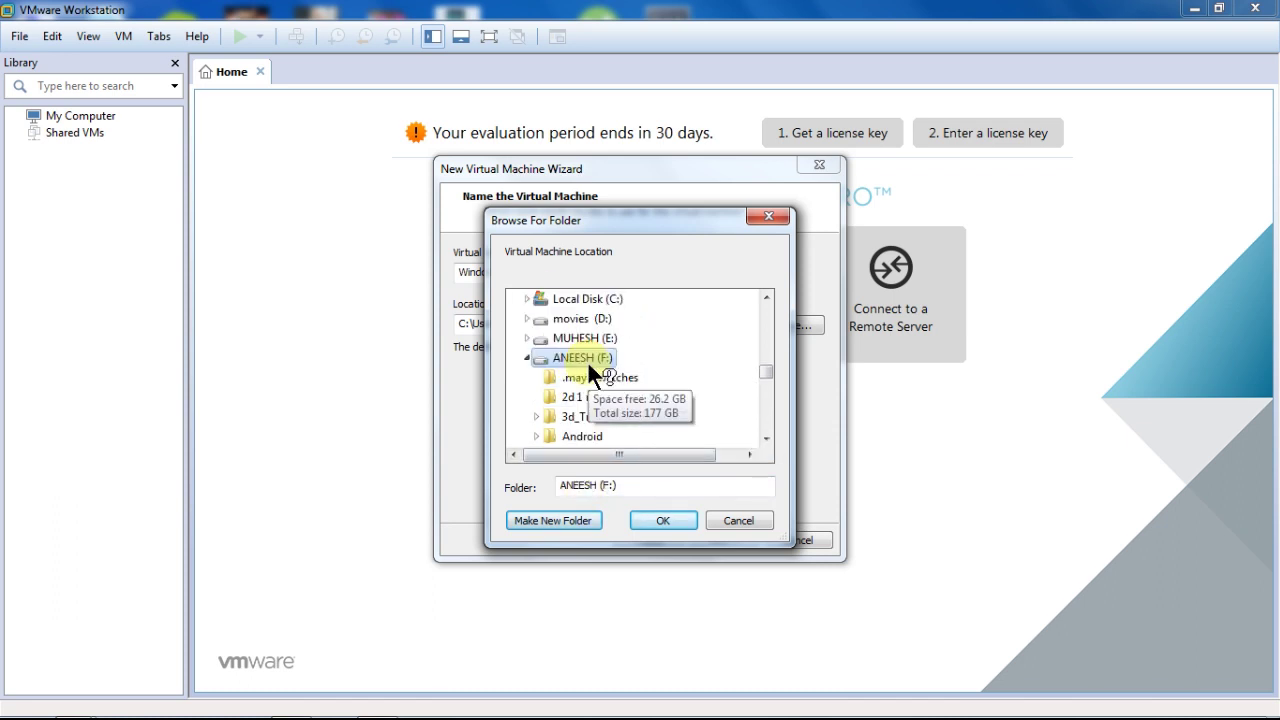
scroll(575, 390, down, 2)
scroll(575, 393, down, 6)
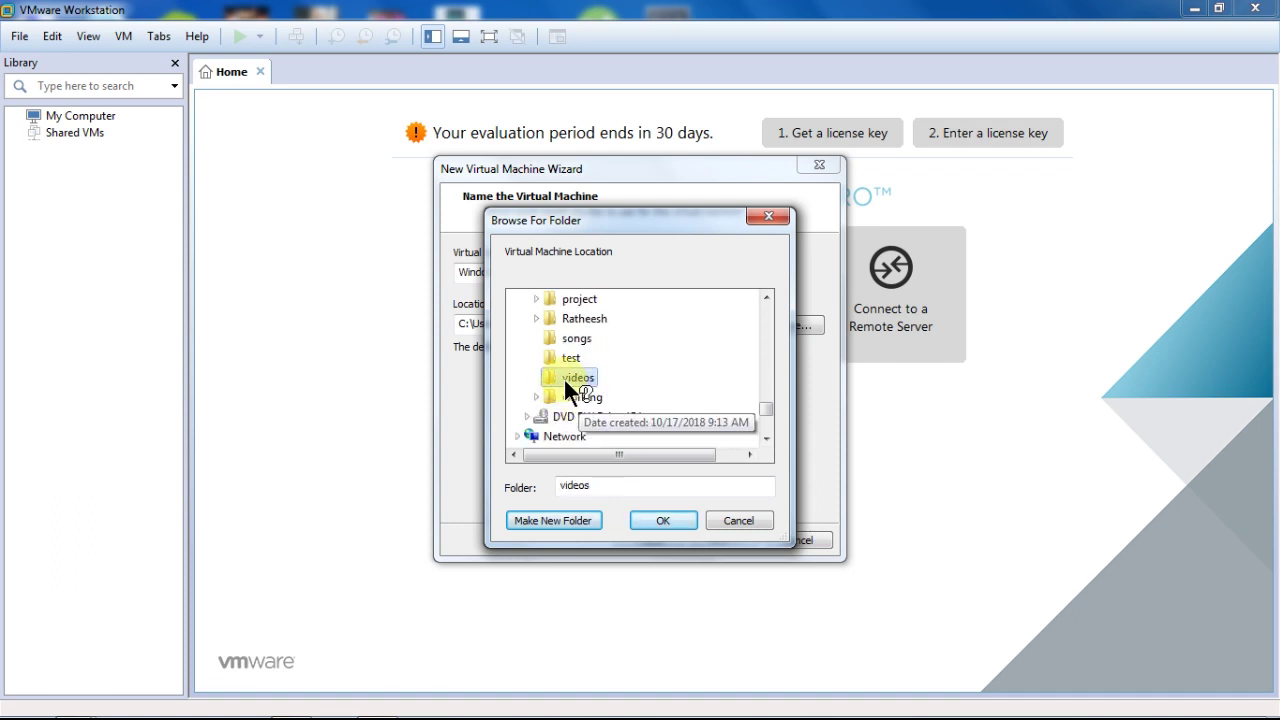
click(563, 377)
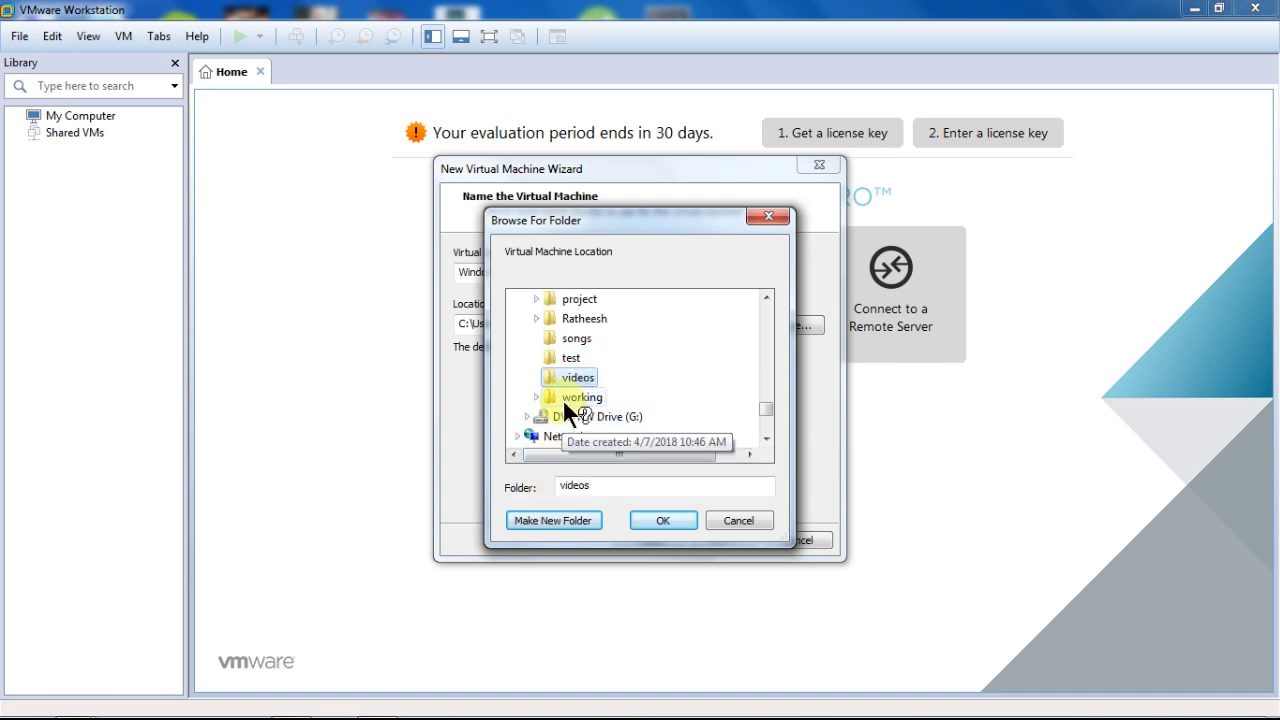
click(582, 298)
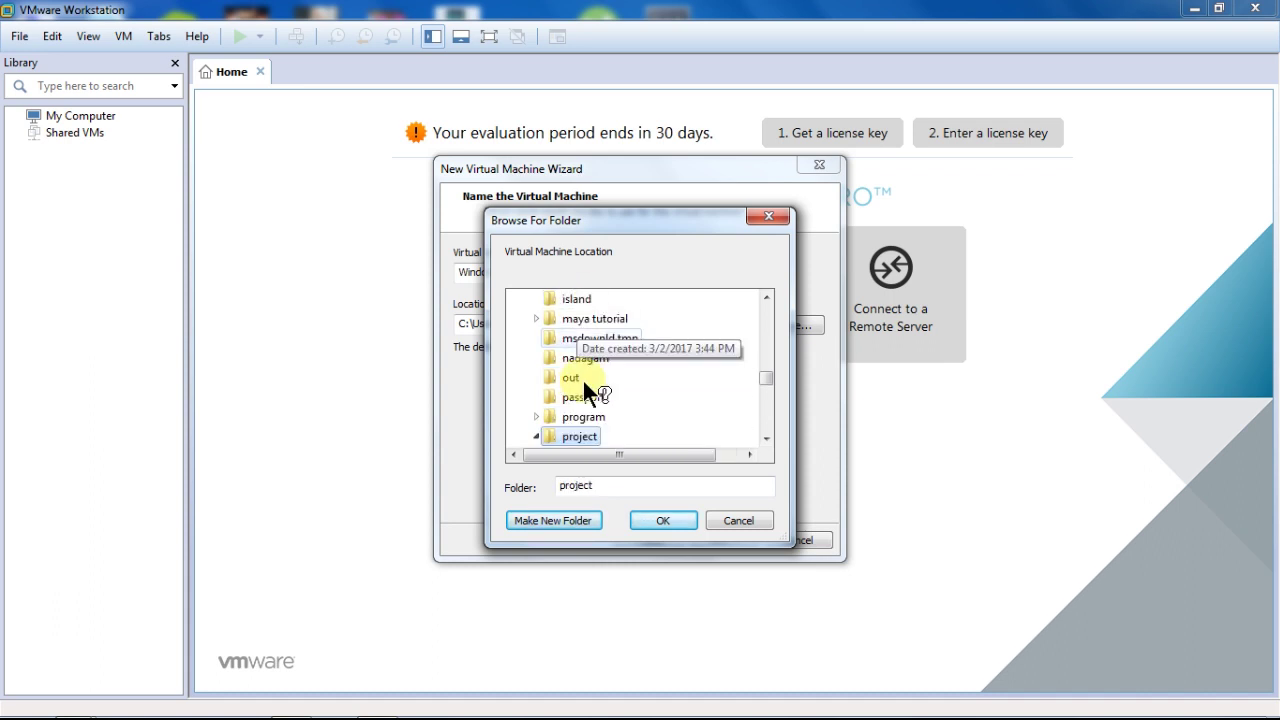
Step: Create 'VMWARE' under project and 'Windows 10' inside it, and use it as the location
click(577, 519)
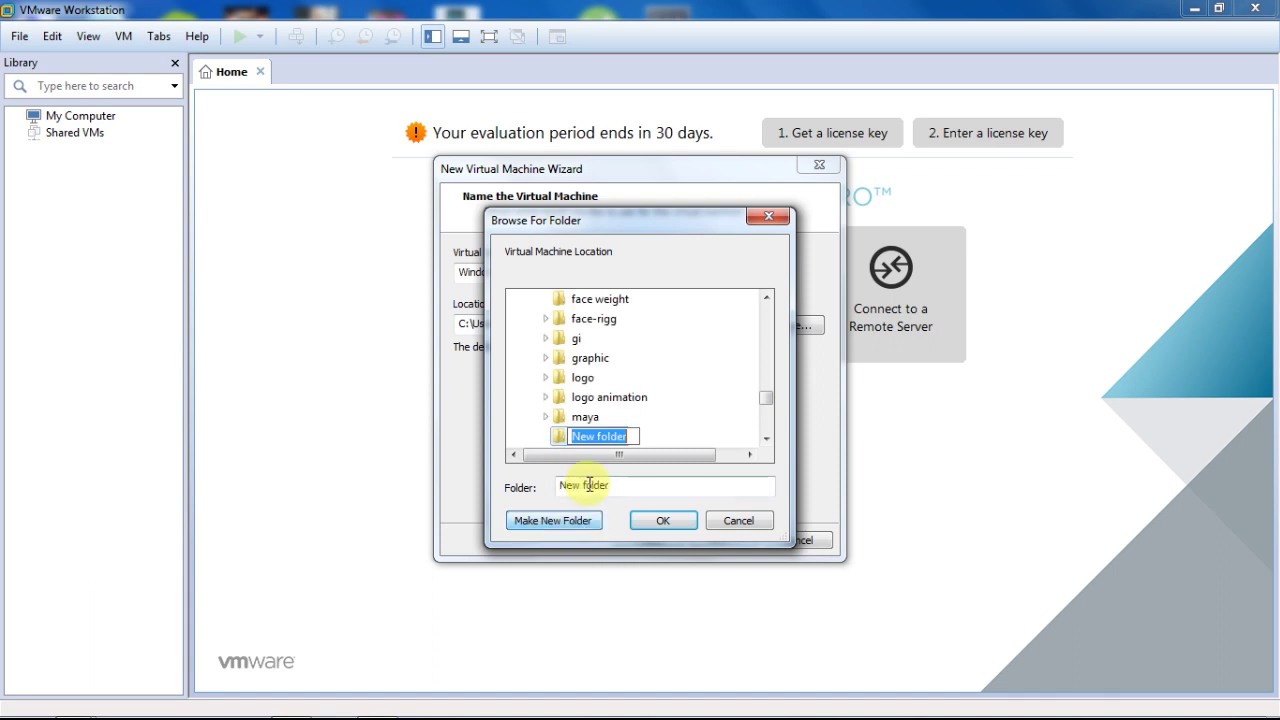
text(V)
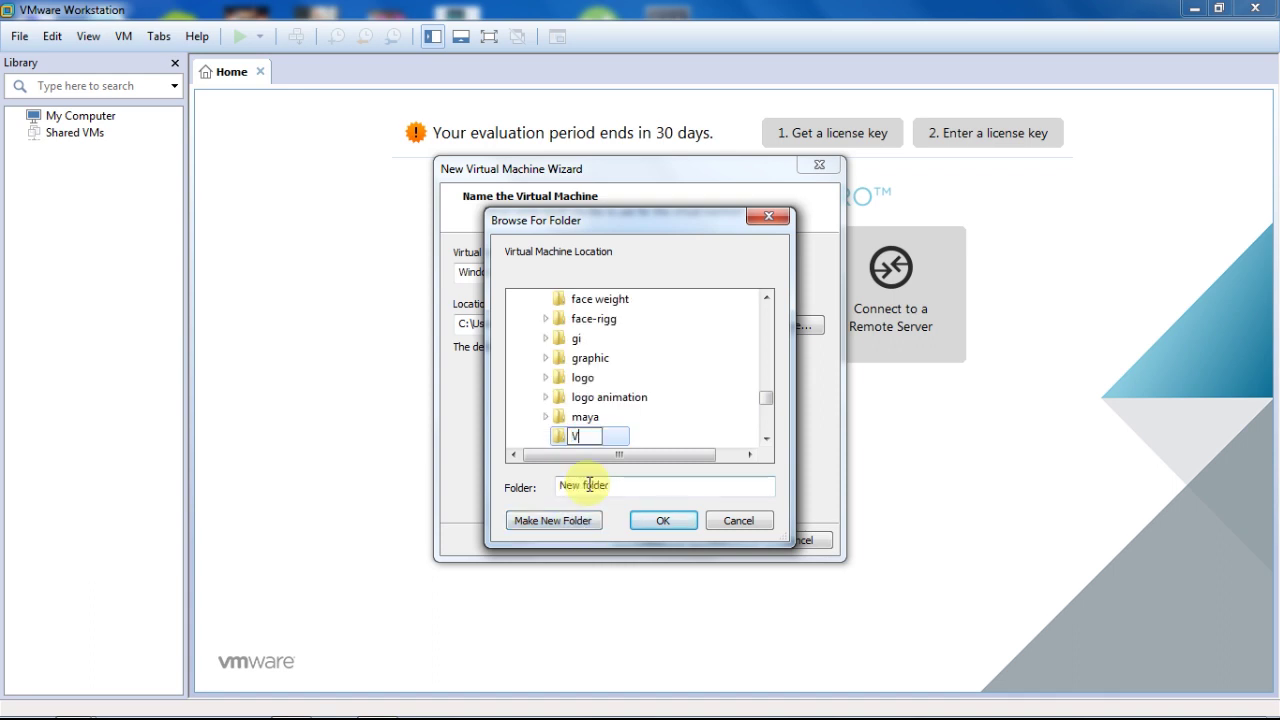
text(MWARE)
key(Return)
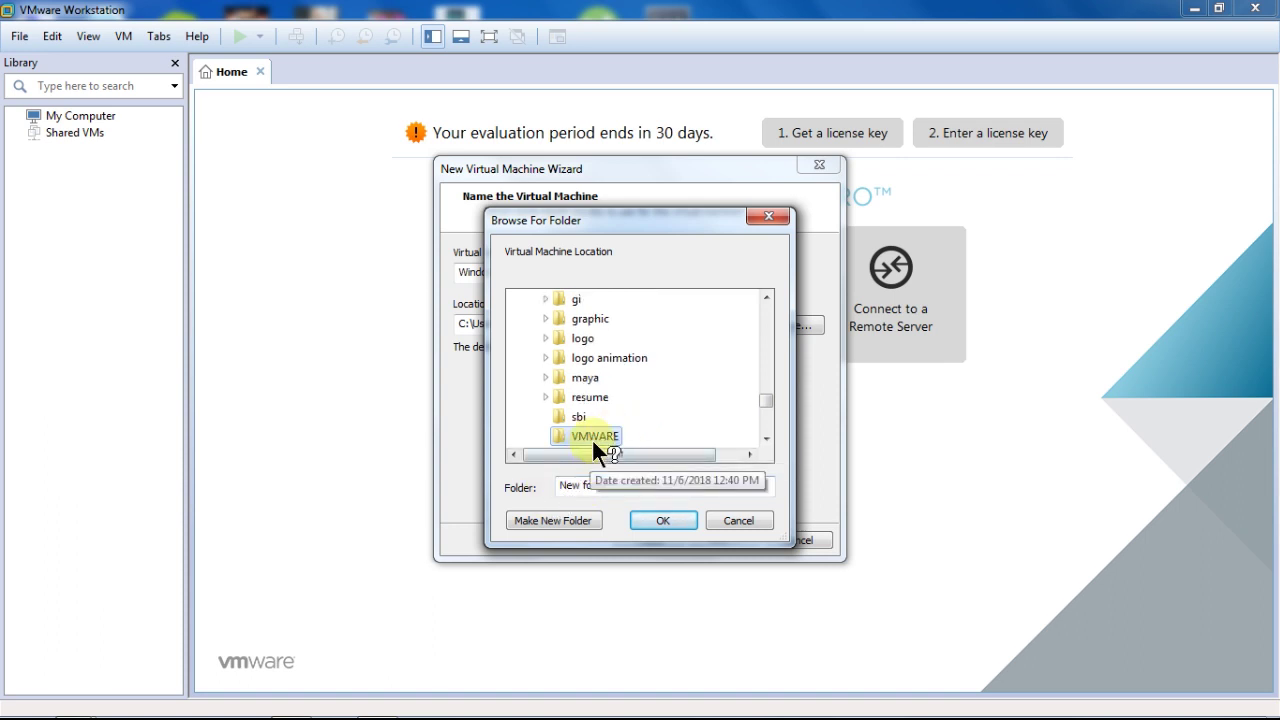
click(567, 515)
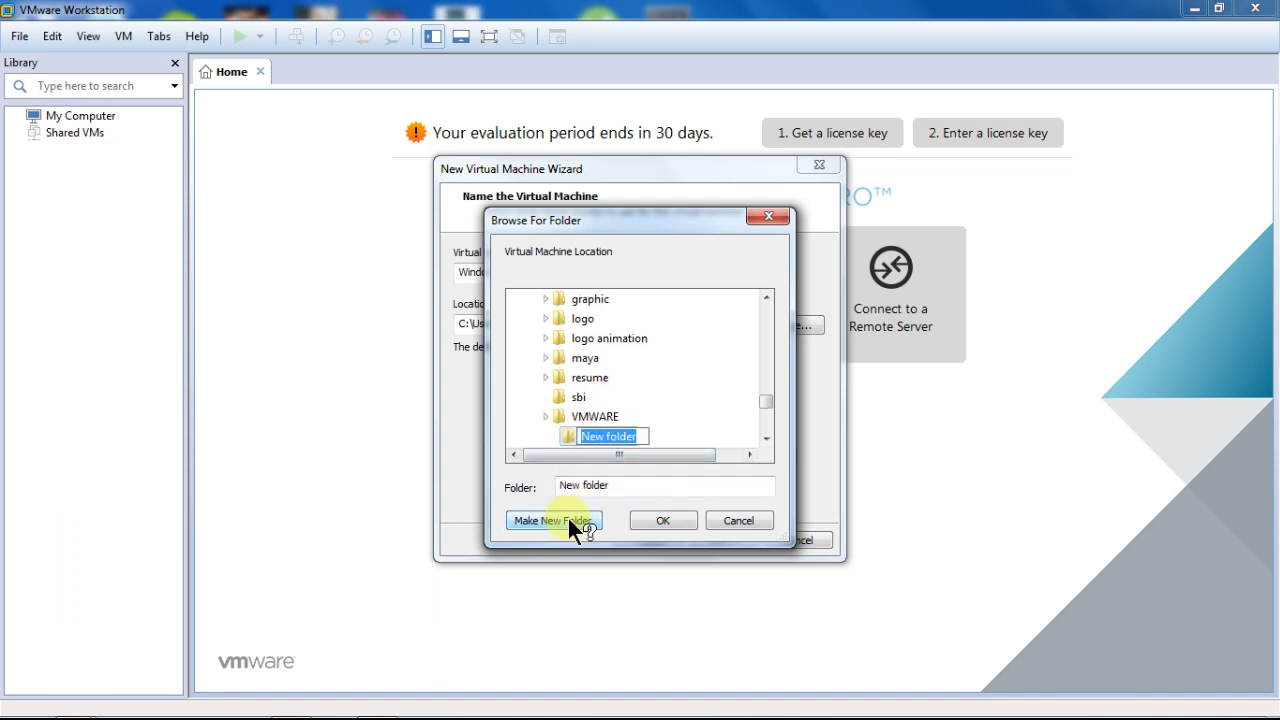
text(Winfd)
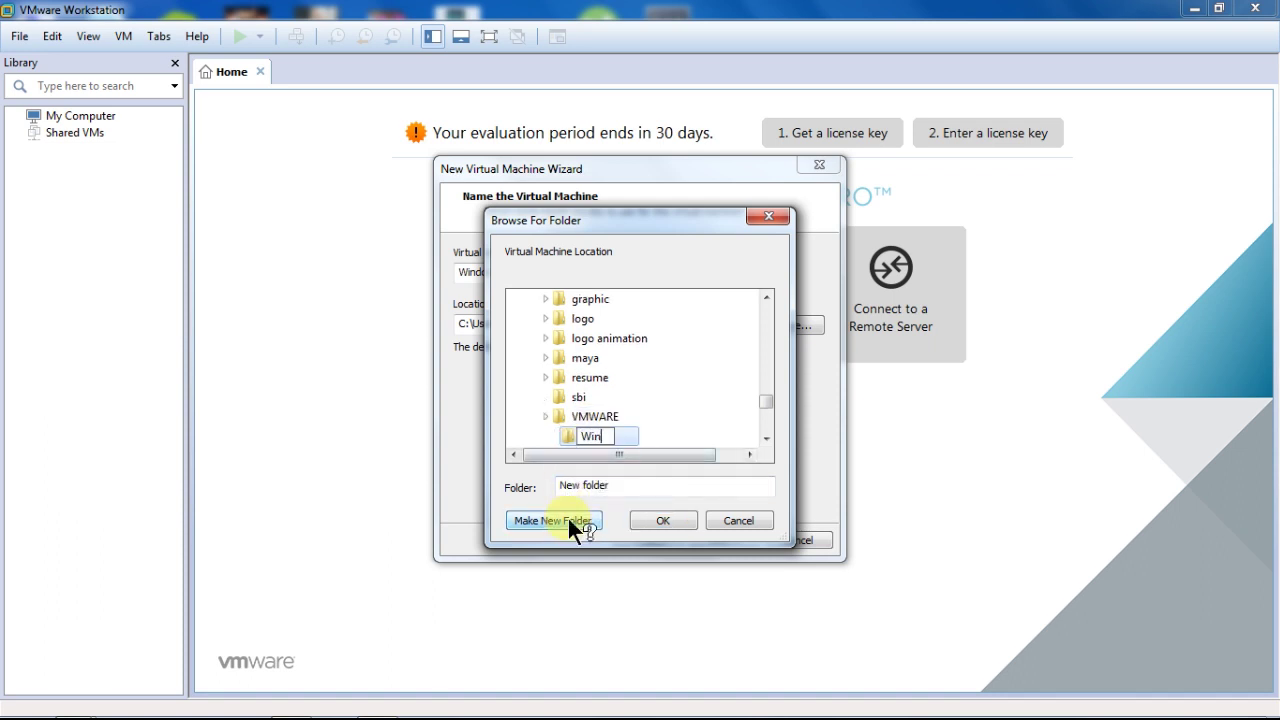
key(BackSpace)
key(BackSpace)
text(dows 10)
key(Return)
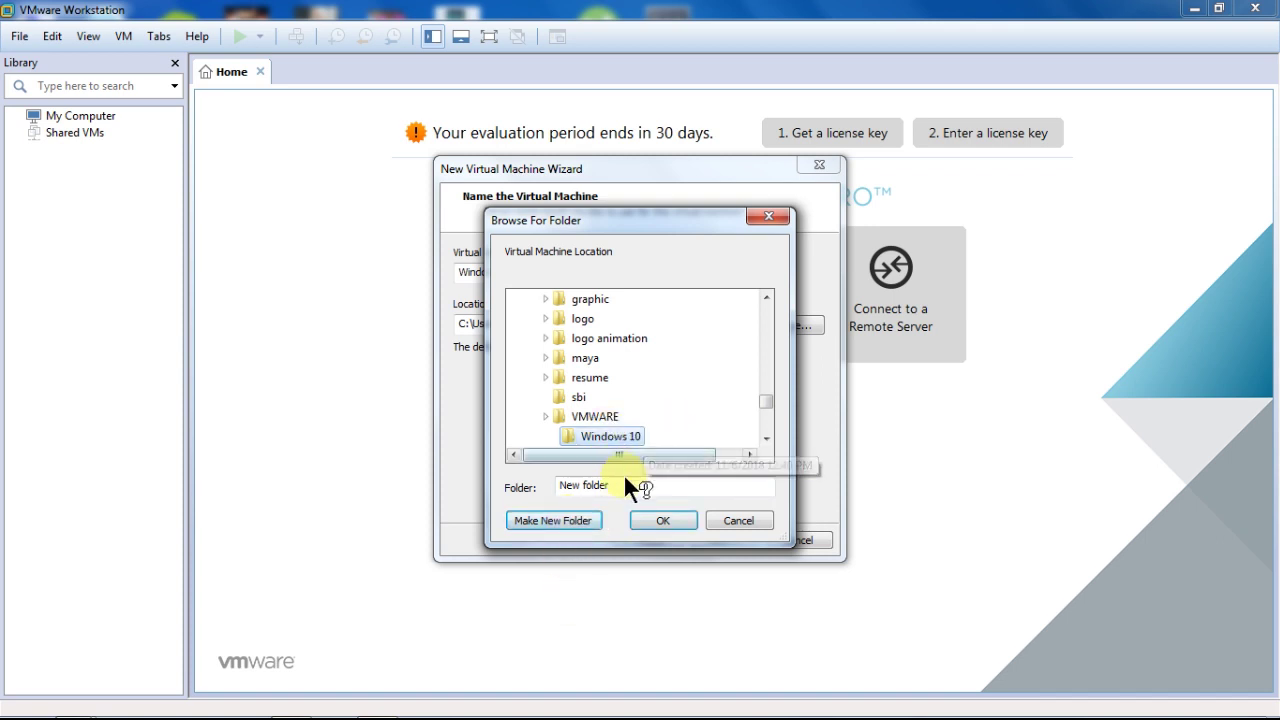
click(649, 518)
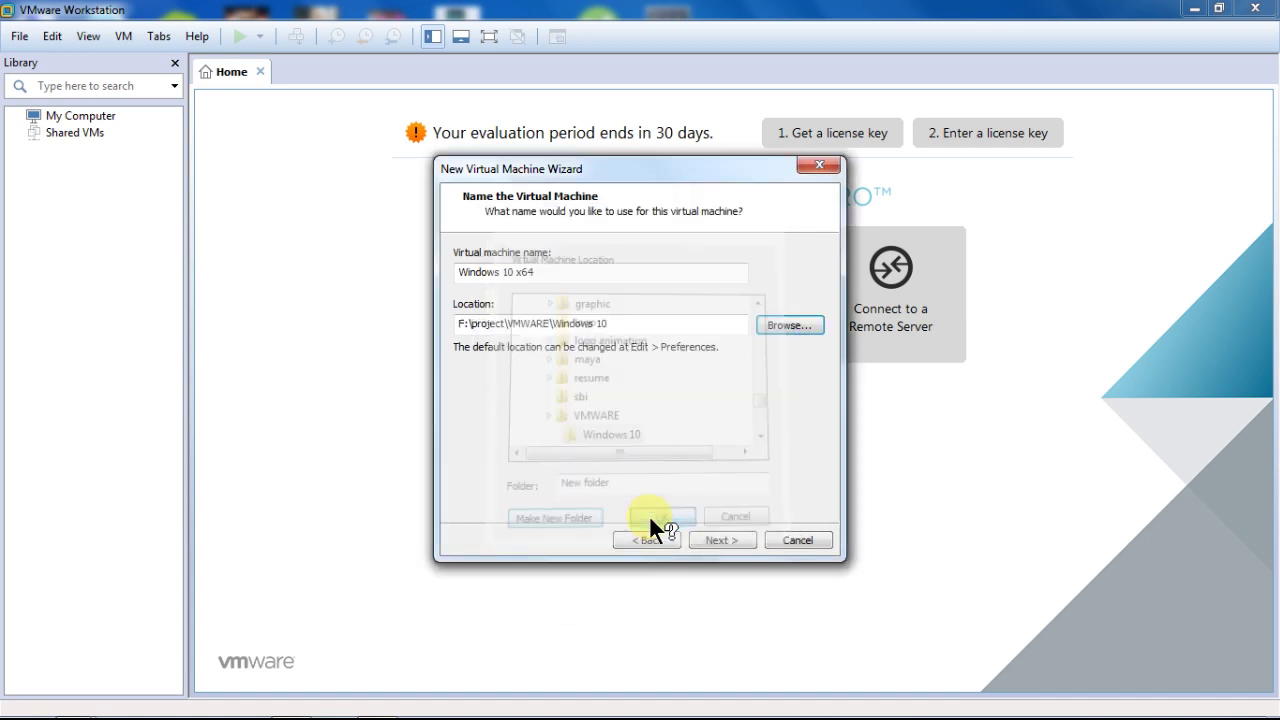
Step: Give the VM a 30 GB maximum disk stored as a single file
click(709, 540)
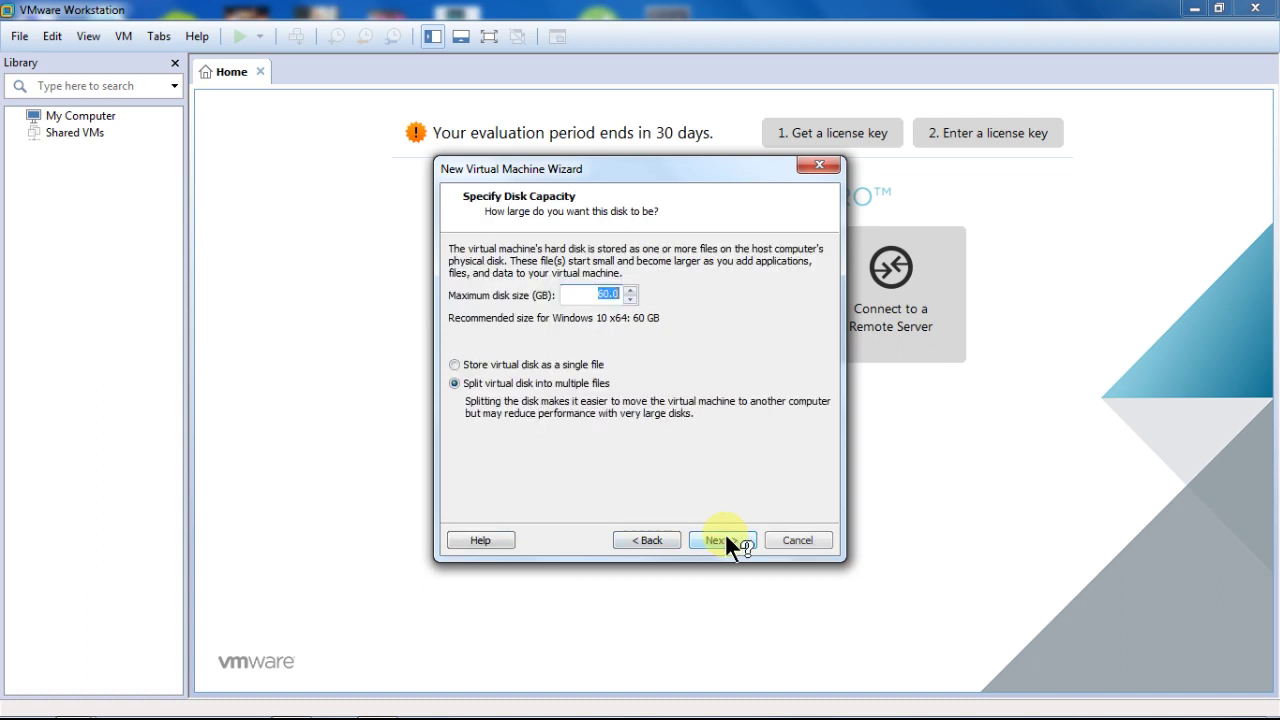
click(455, 365)
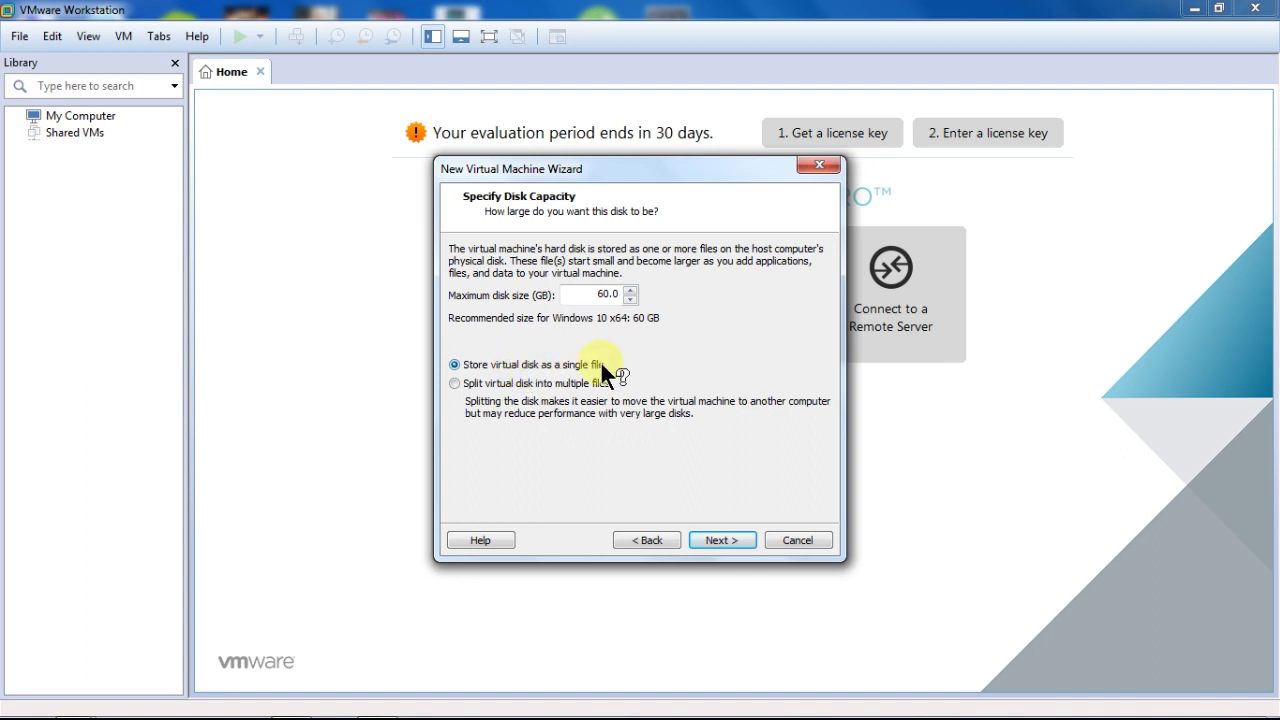
double_click(631, 292)
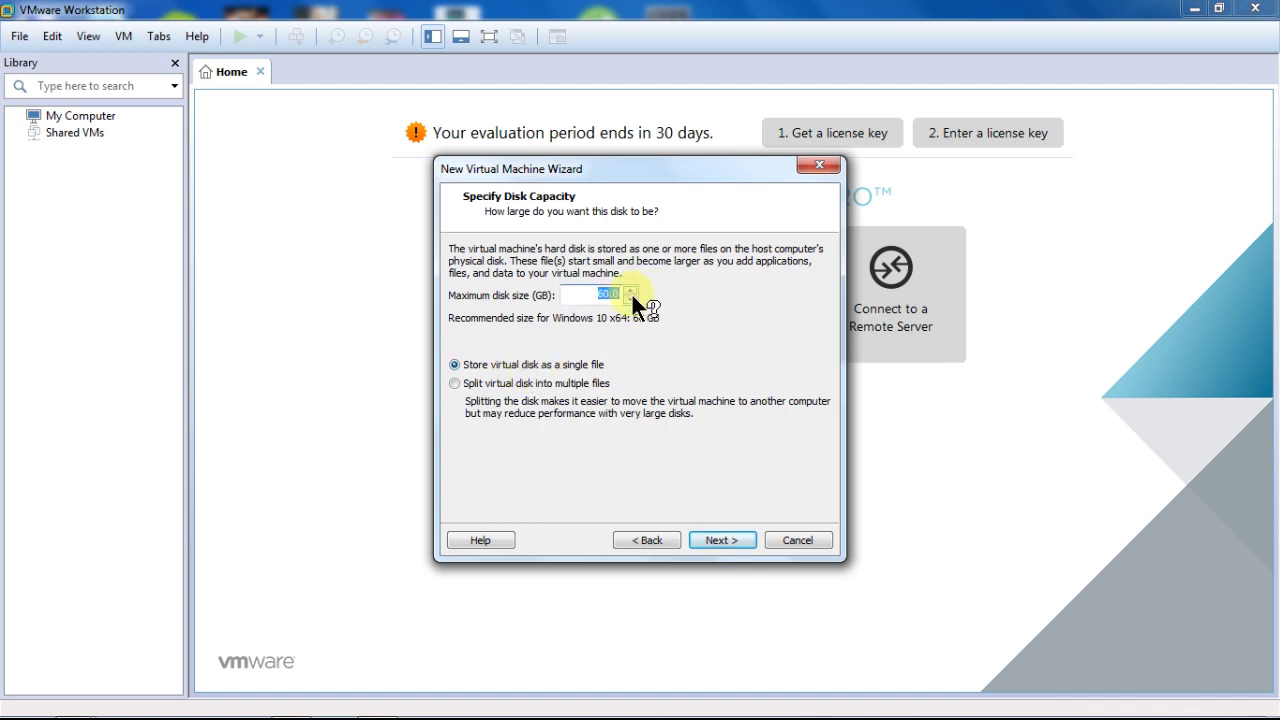
drag(608, 292, 598, 297)
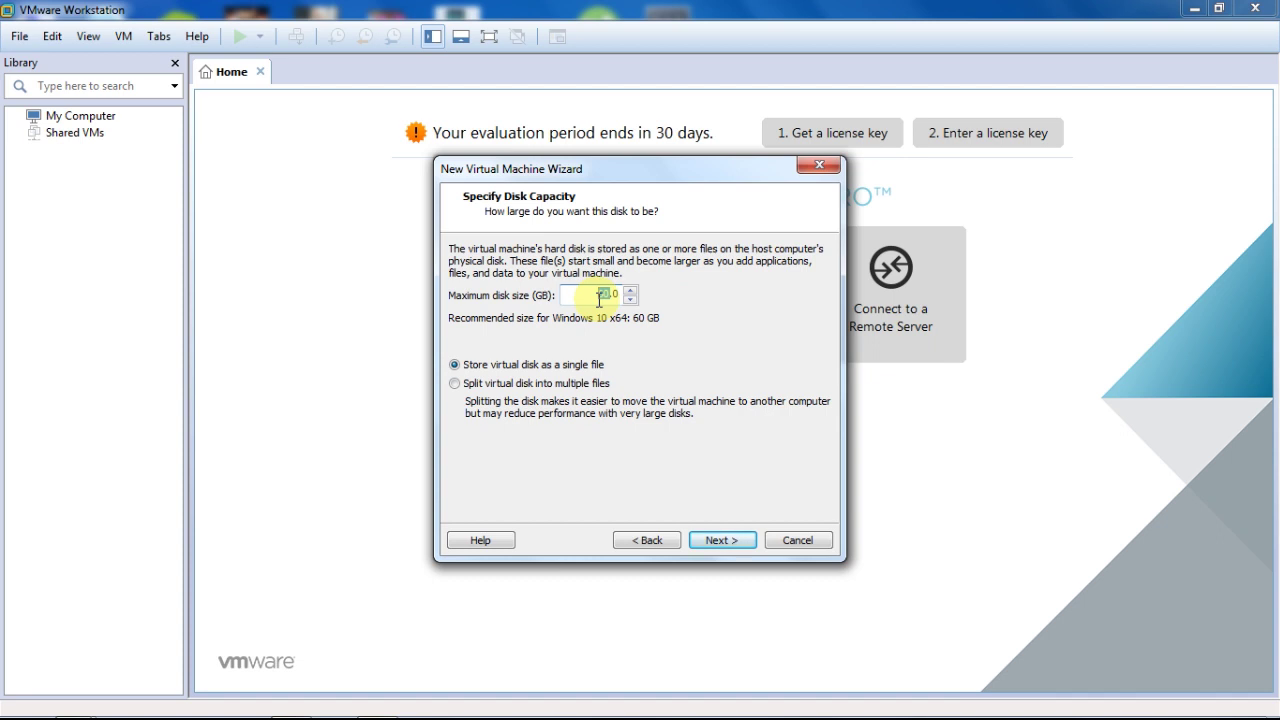
text(30)
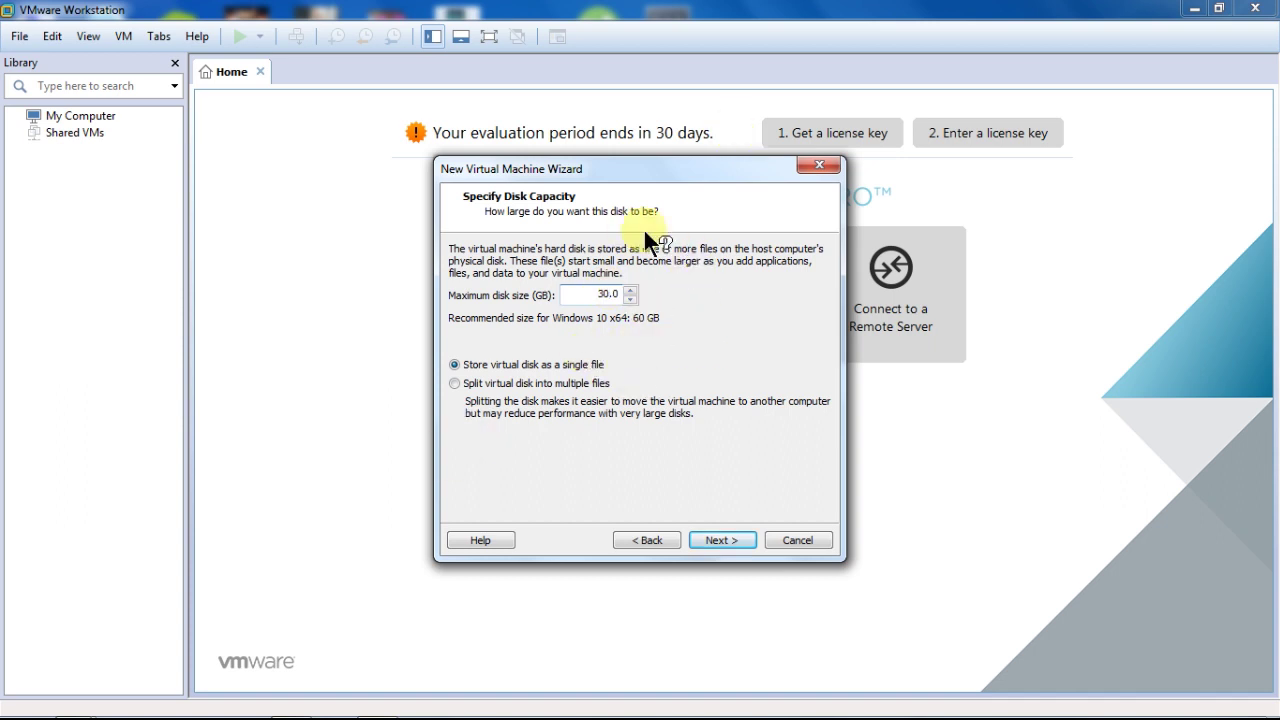
click(714, 539)
click(553, 436)
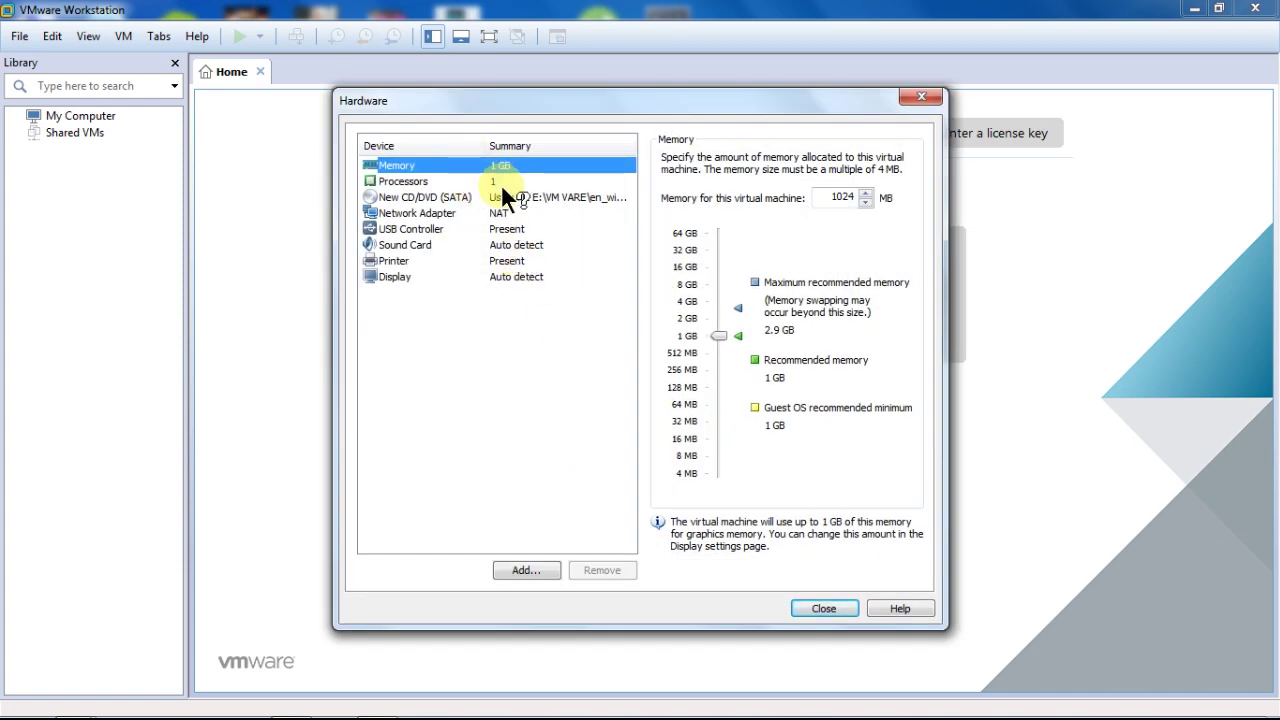
click(502, 184)
click(504, 197)
click(510, 214)
click(512, 229)
click(516, 246)
click(516, 261)
click(515, 277)
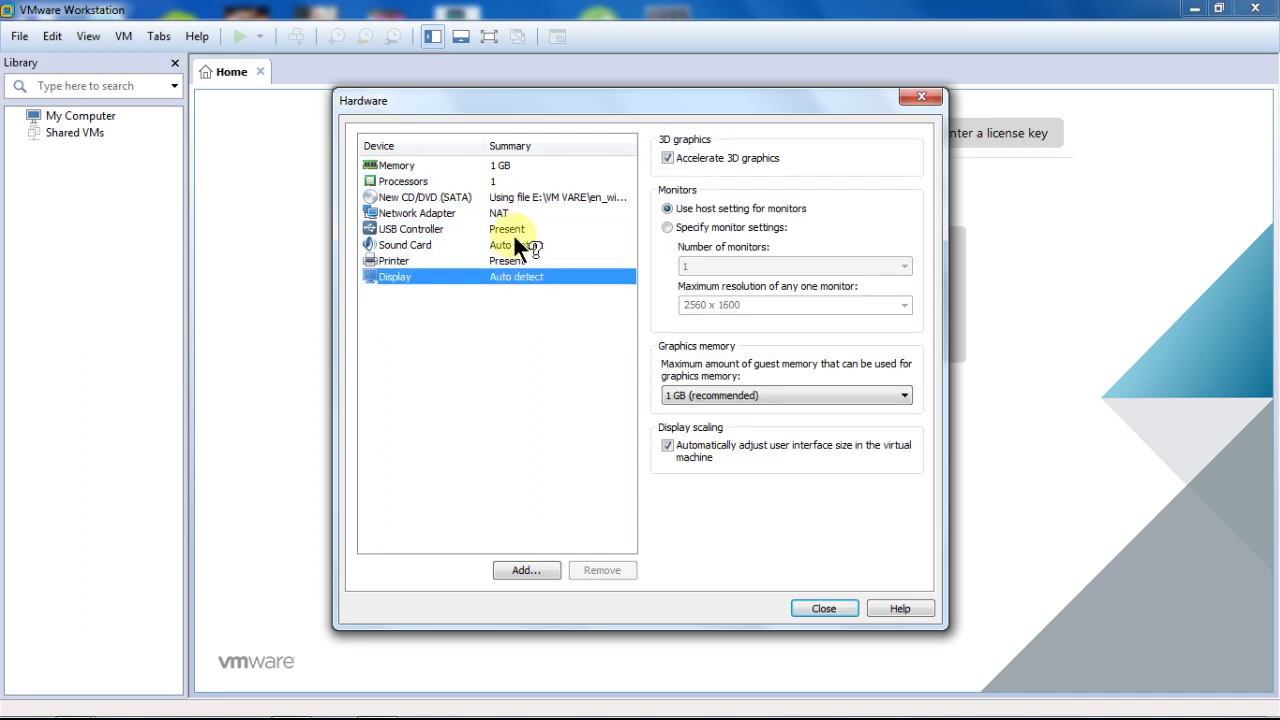
click(503, 165)
click(503, 181)
click(503, 197)
click(507, 213)
click(517, 229)
click(522, 245)
click(524, 261)
click(522, 277)
click(514, 181)
click(514, 165)
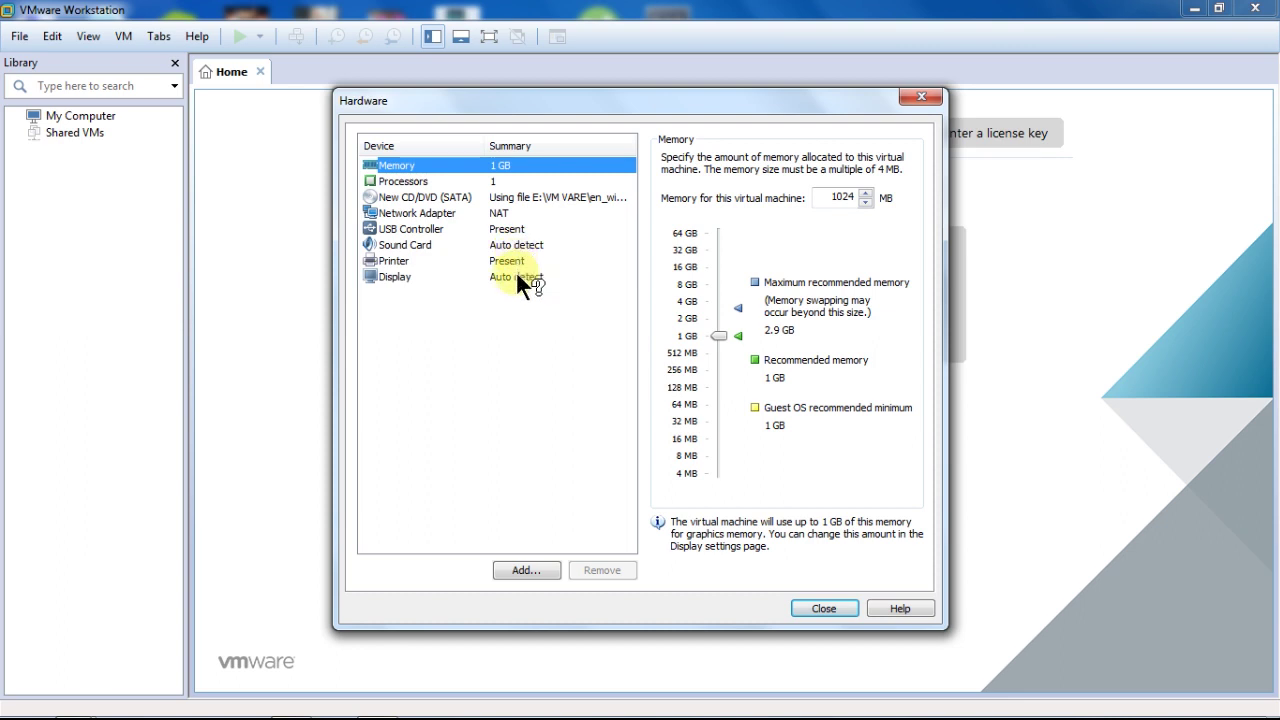
click(517, 310)
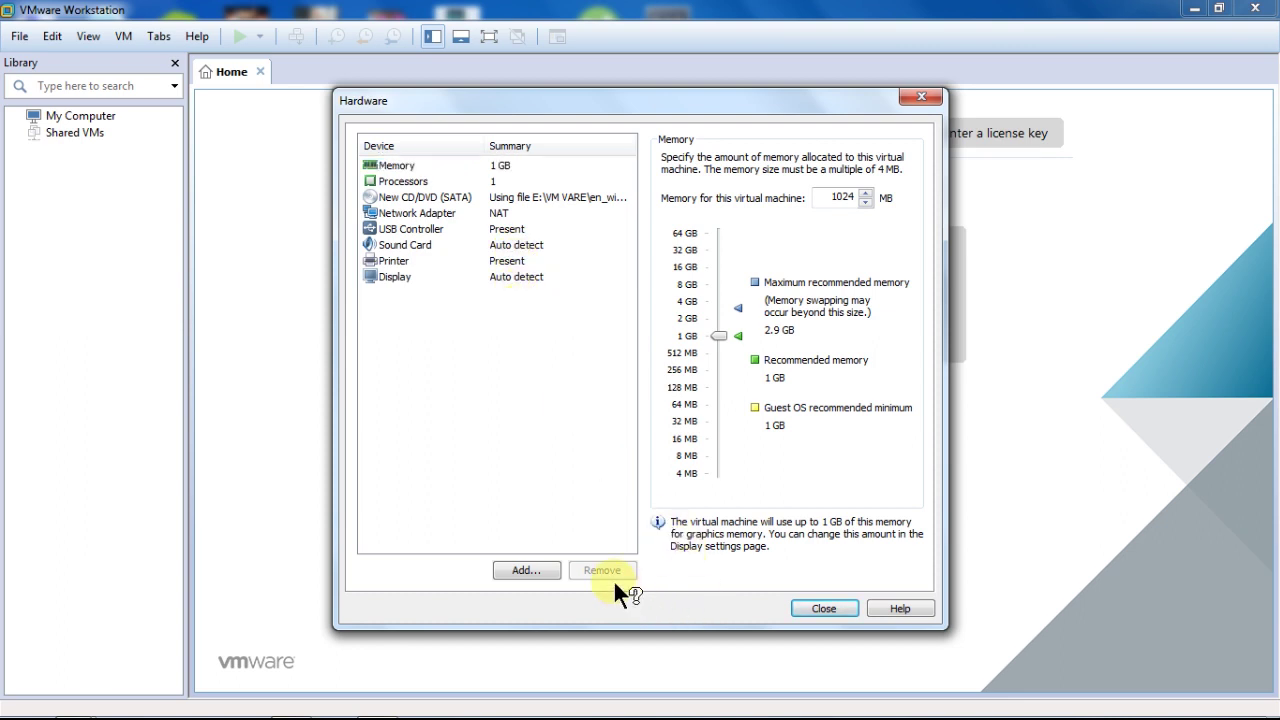
click(808, 607)
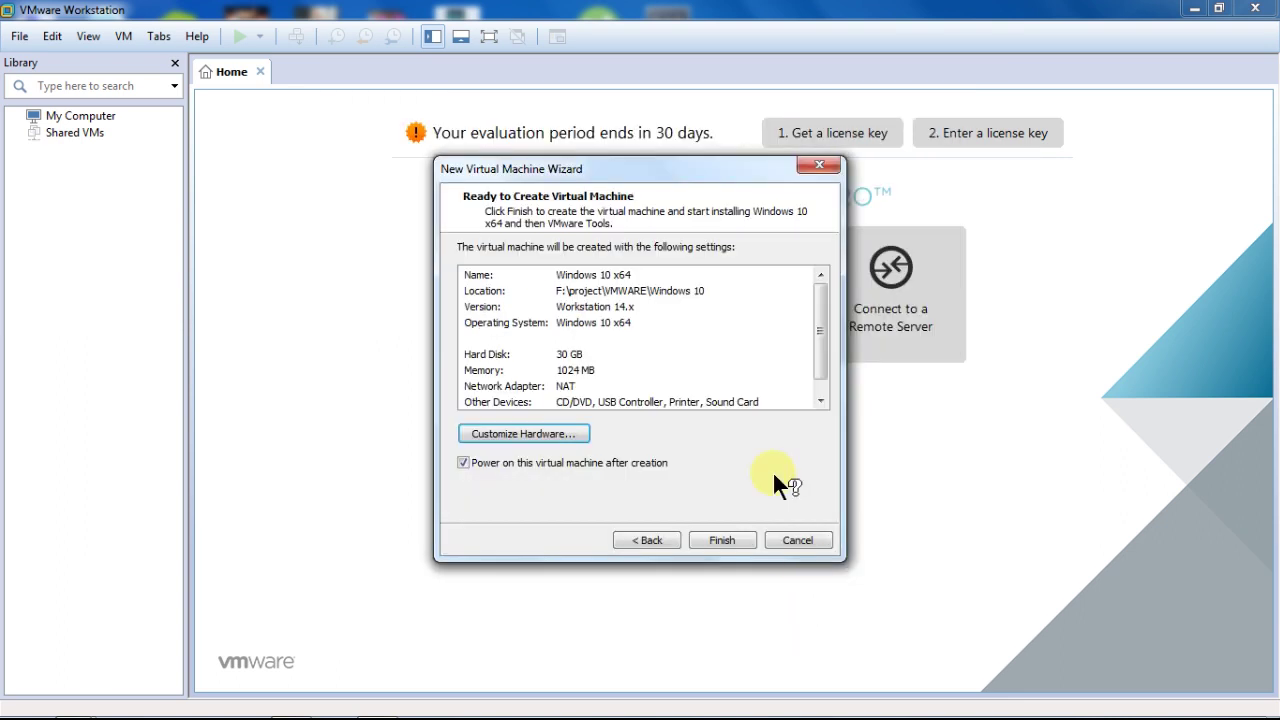
Step: Finish the wizard so VMware creates the Windows 10 x64 VM and its disk
click(728, 538)
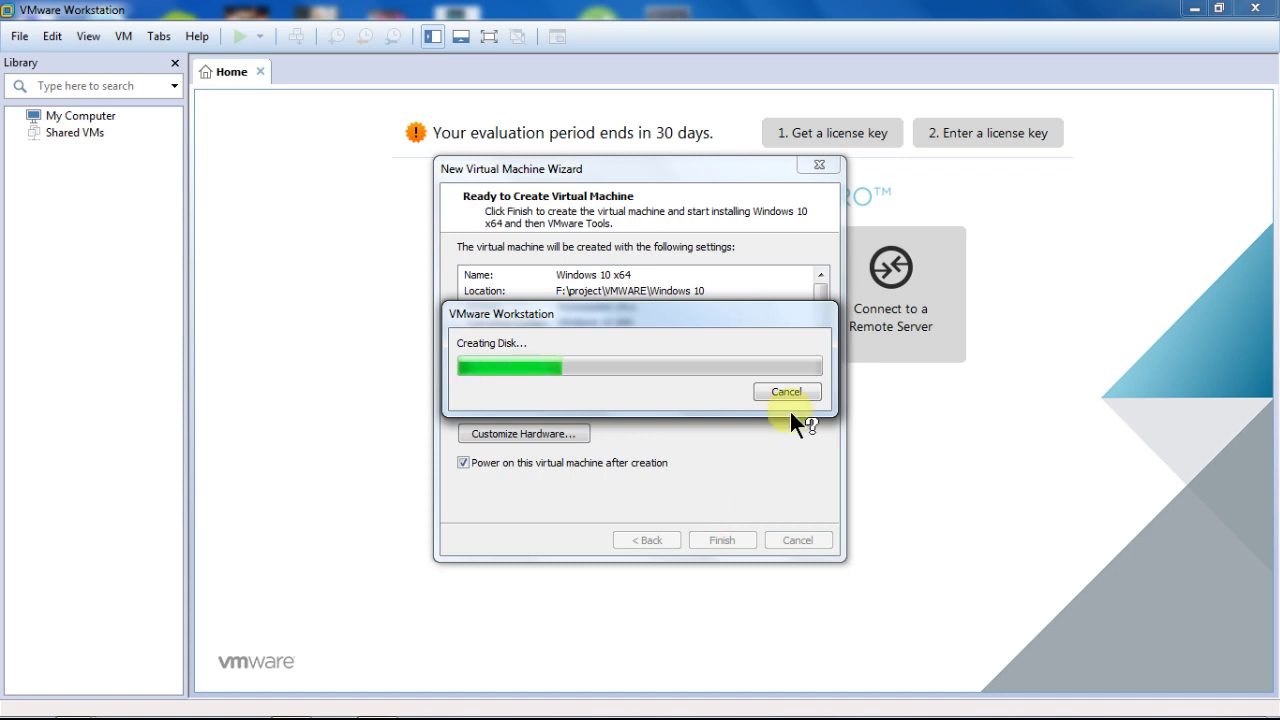
mouse_move(1157, 703)
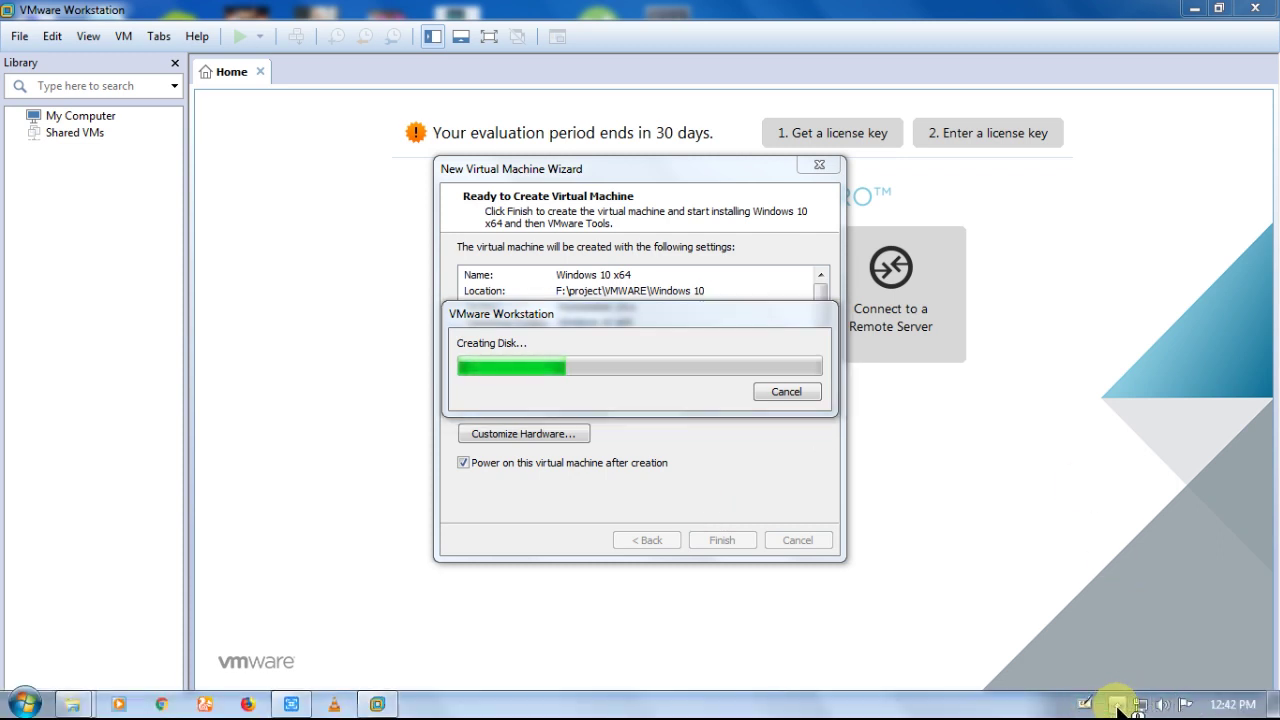
click(1117, 704)
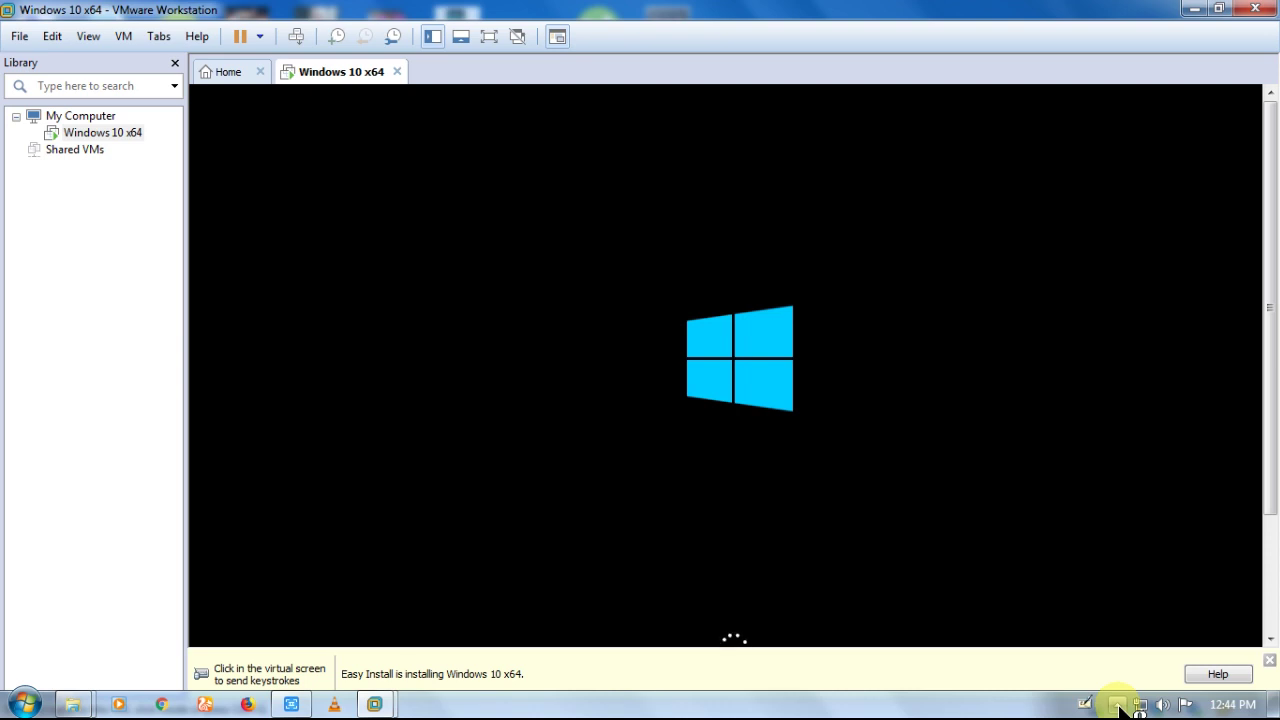
Step: Close the Easy Install hint bar while Windows Setup boots to edition selection
click(1266, 664)
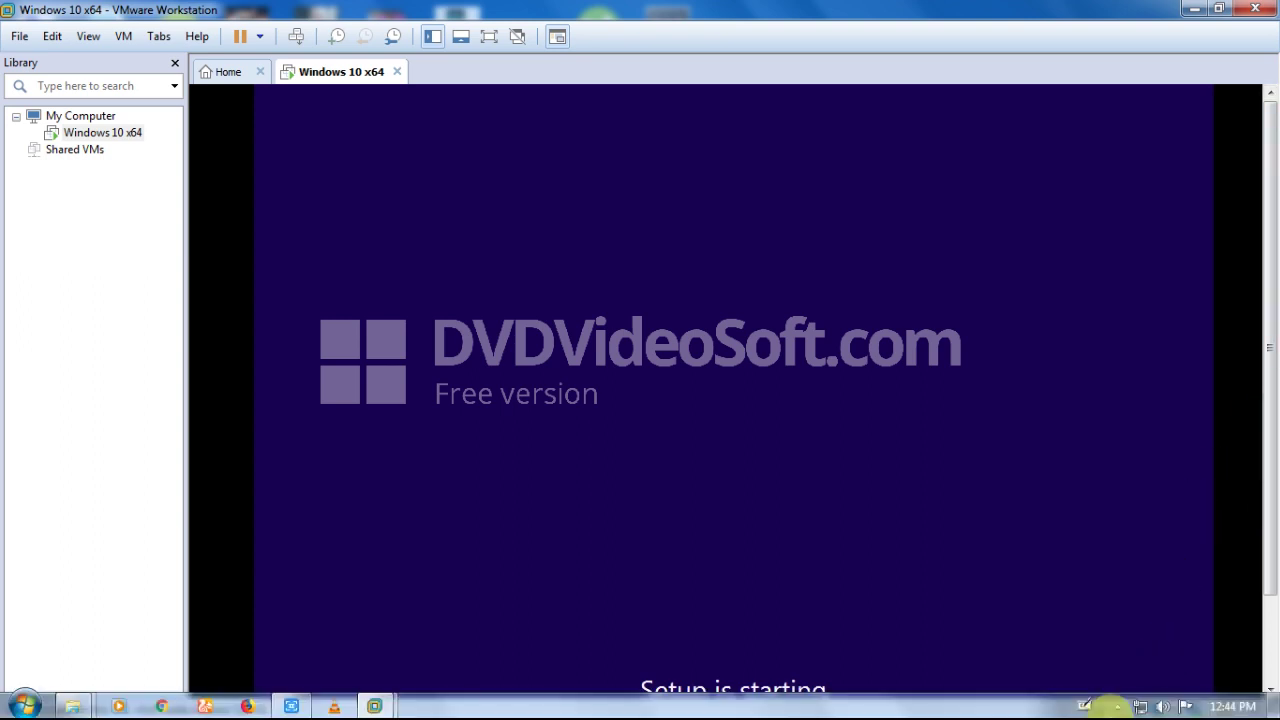
click(1117, 705)
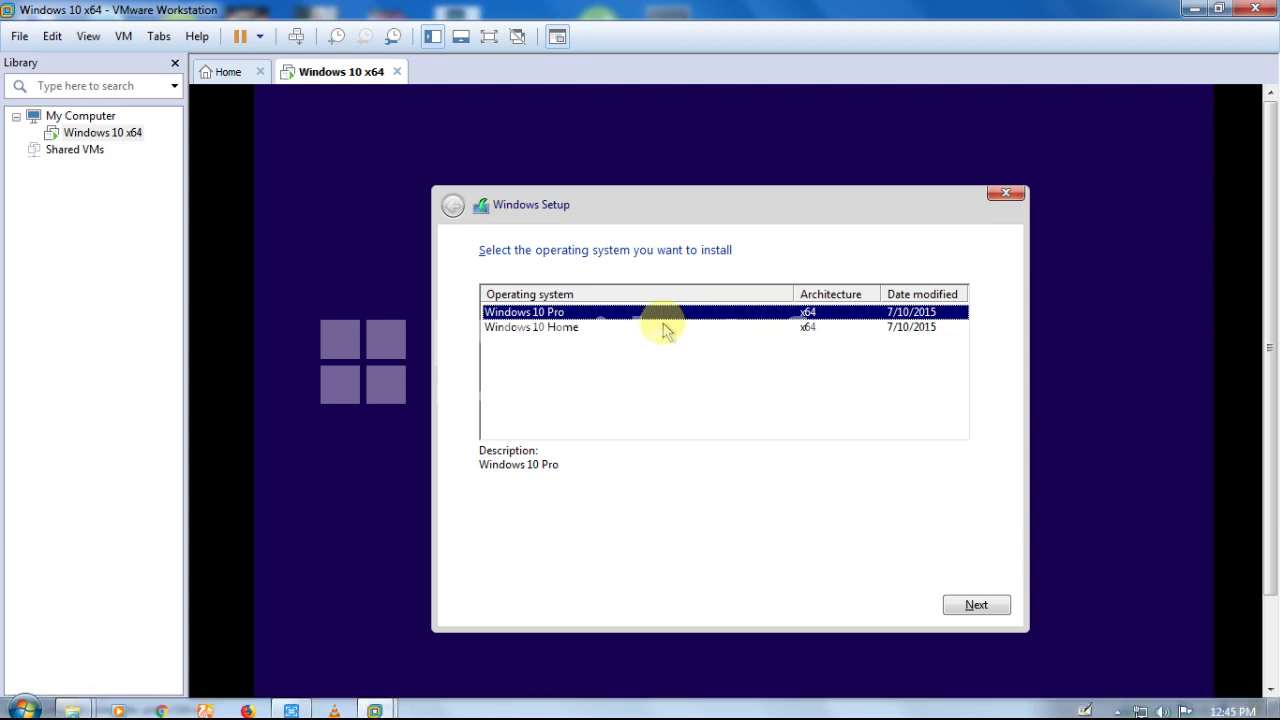
Step: Select Windows 10 Pro in the guest's Windows Setup and start the installation
click(640, 328)
click(580, 330)
click(604, 316)
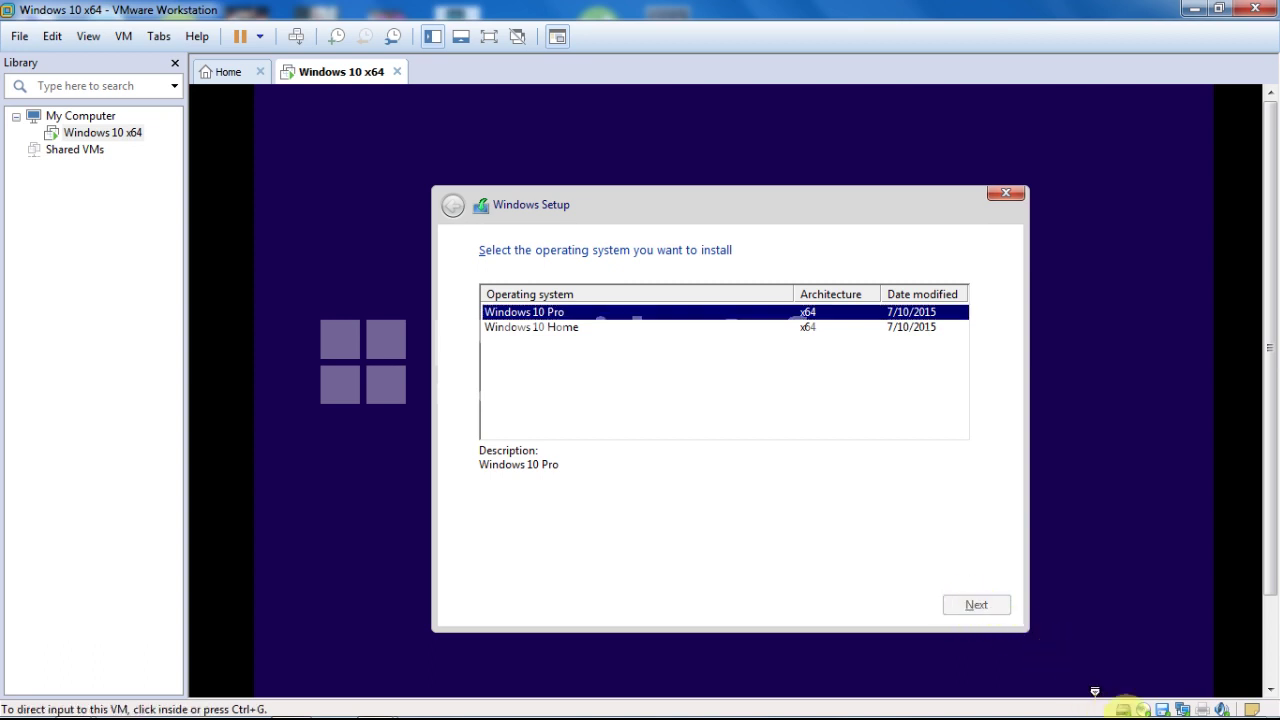
mouse_move(1135, 706)
click(980, 537)
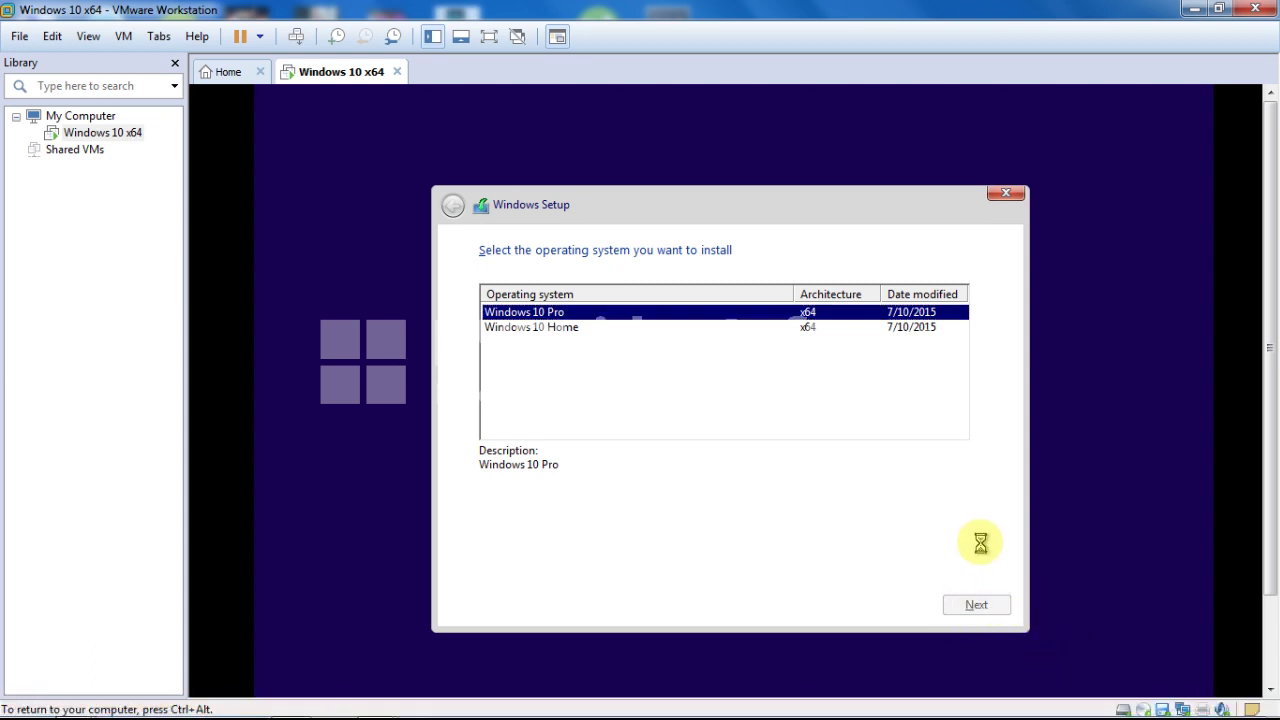
key(Return)
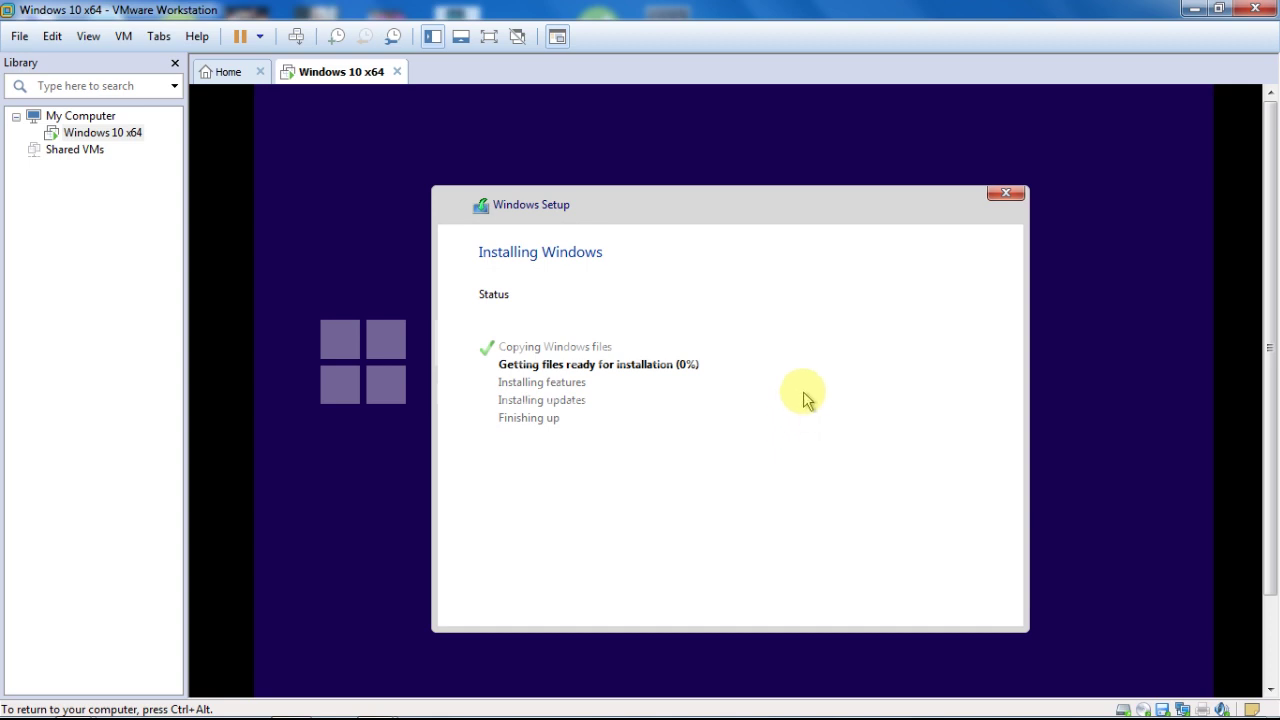
Step: Toggle the host's hidden tray icons while Windows Setup copies files and reboots
mouse_move(1100, 712)
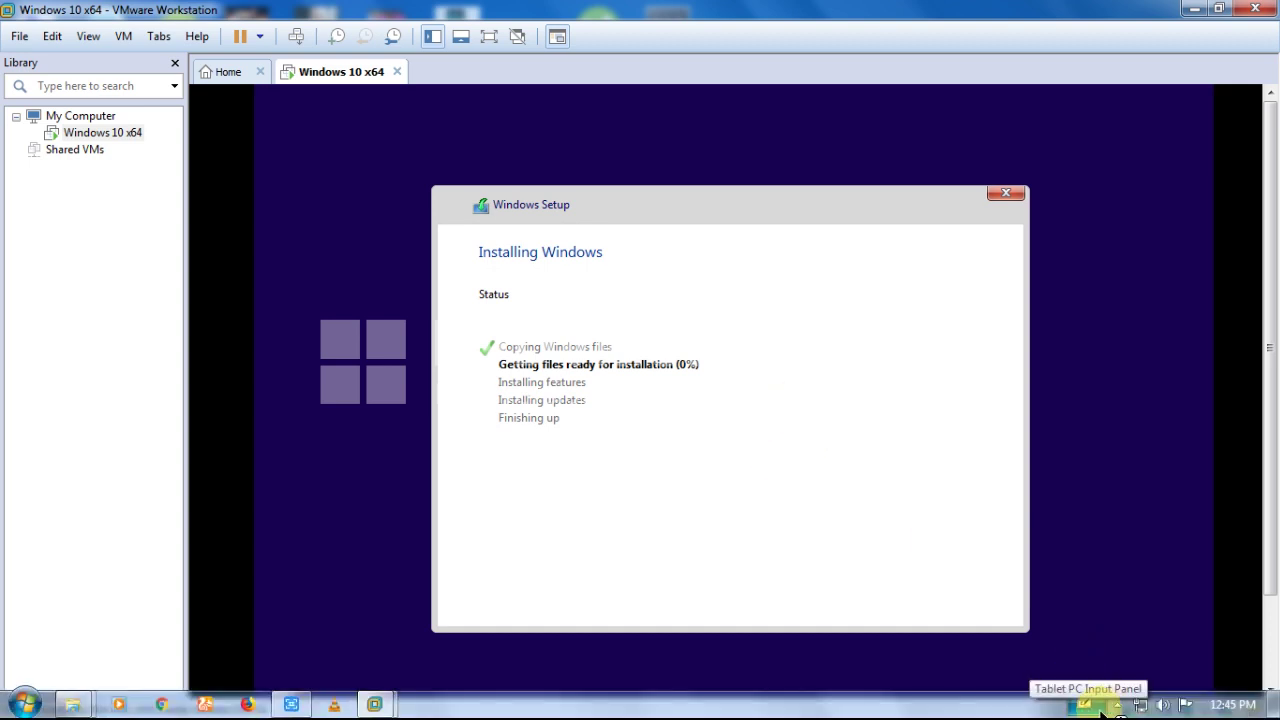
click(1116, 705)
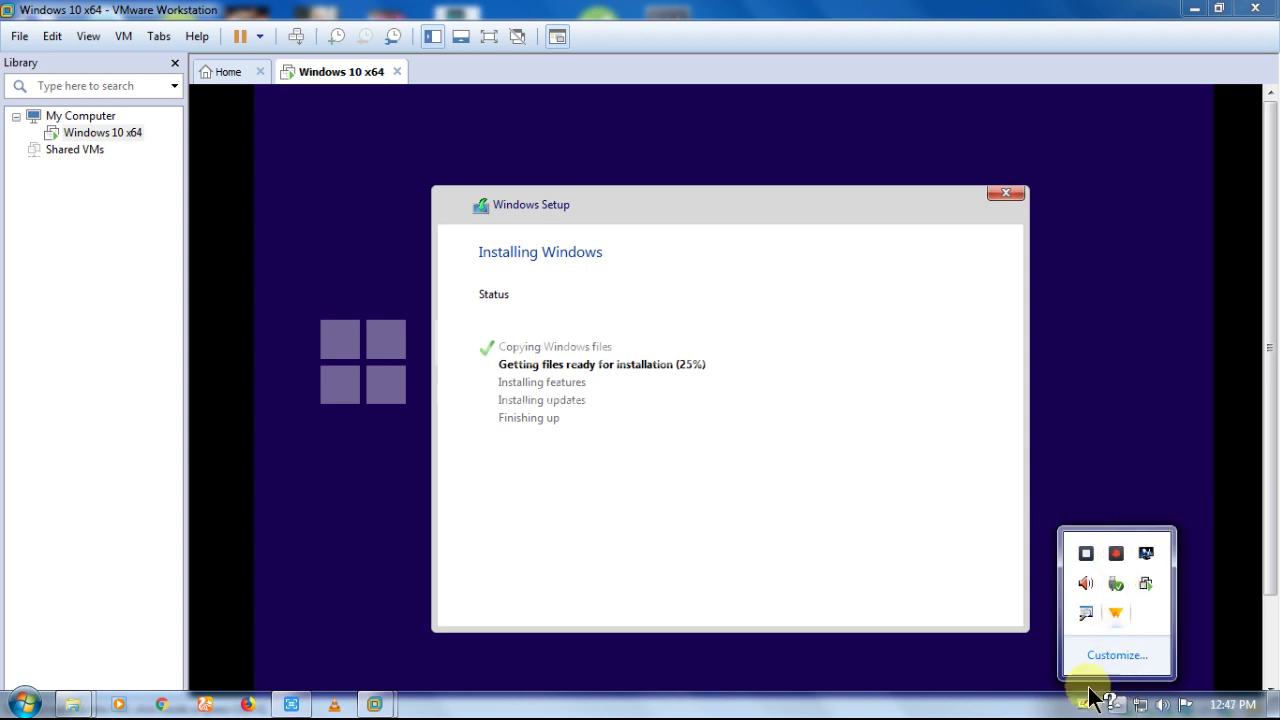
click(1118, 704)
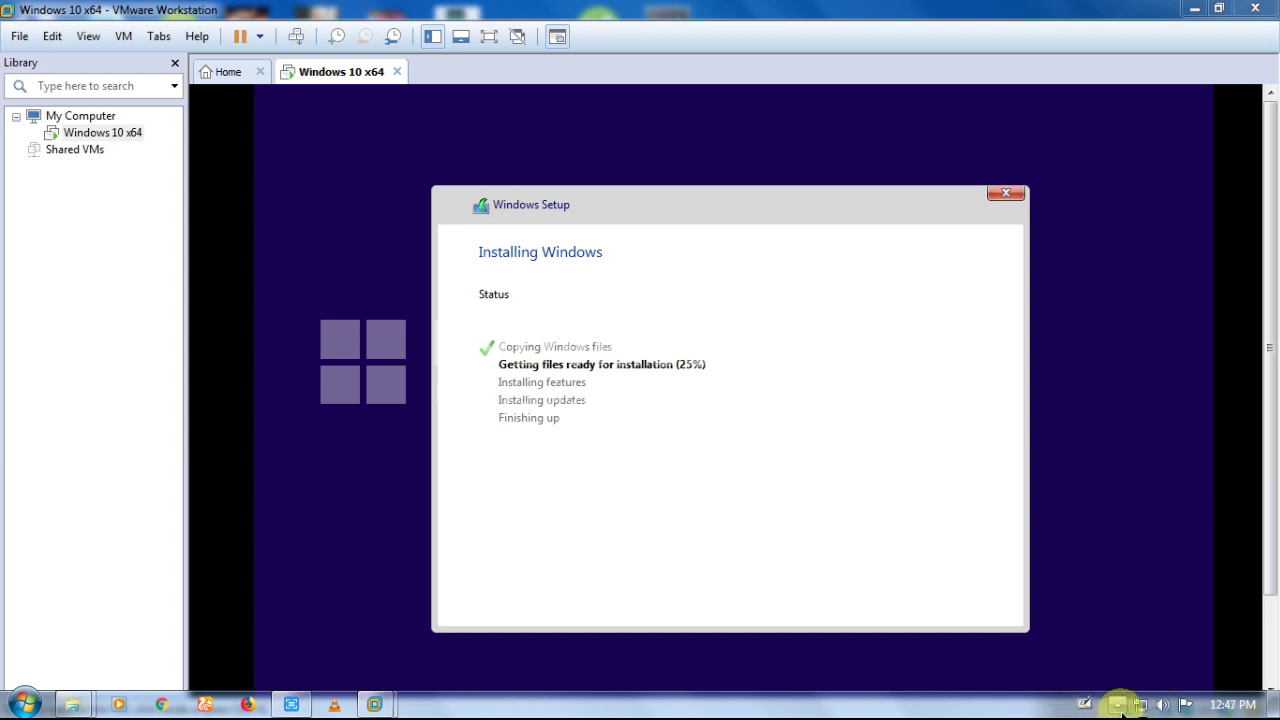
click(1118, 705)
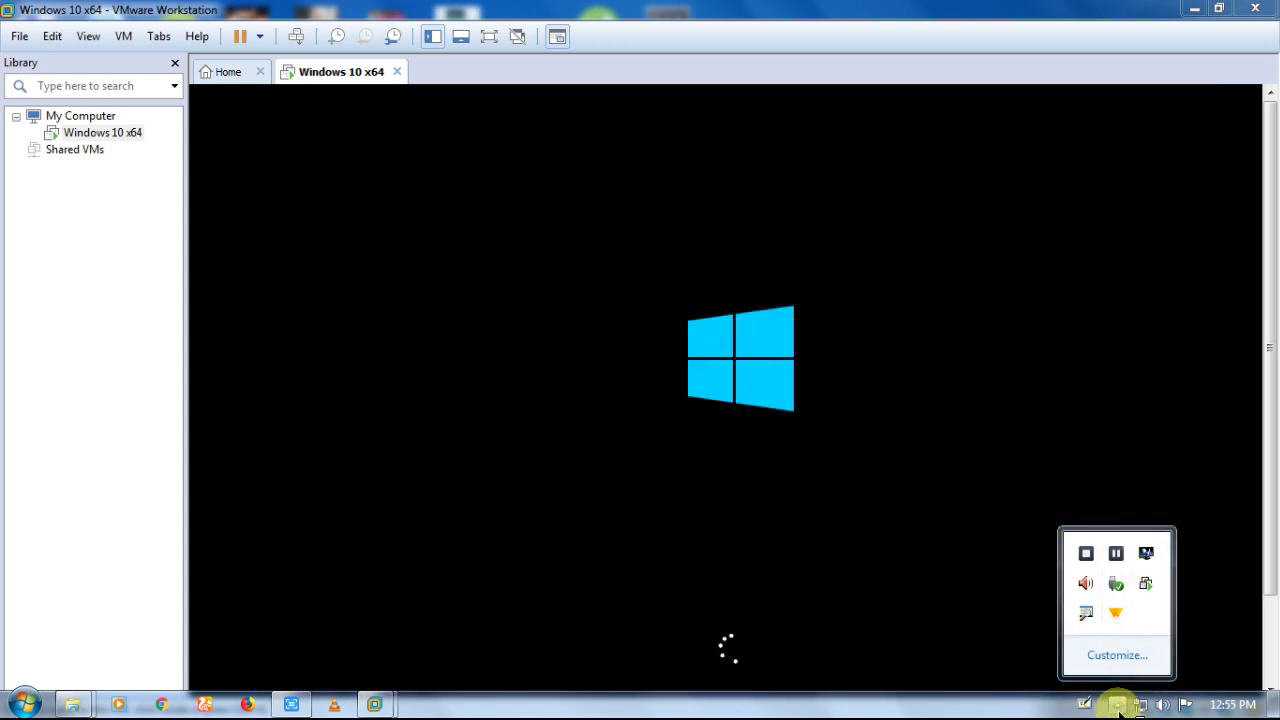
Step: Wait through Getting devices ready, refocusing the VMware window and toggling the host tray icons
click(1118, 705)
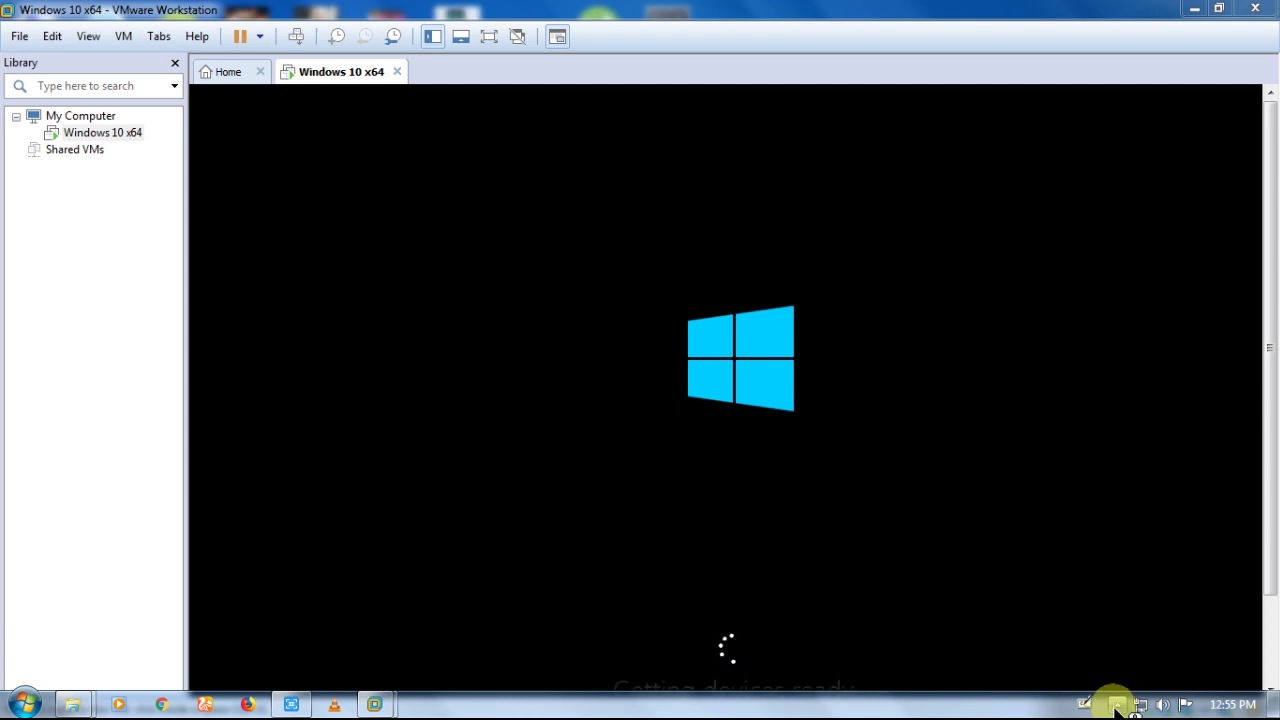
click(1116, 705)
click(1116, 705)
click(1117, 705)
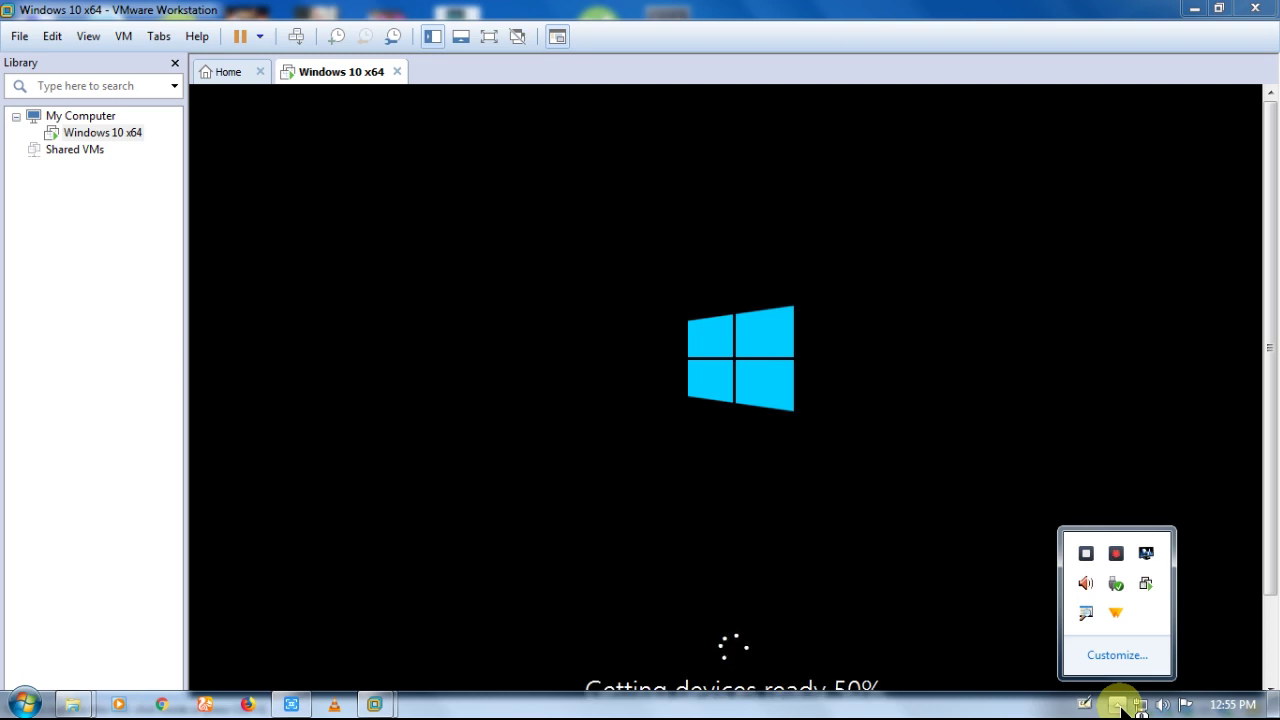
click(1117, 705)
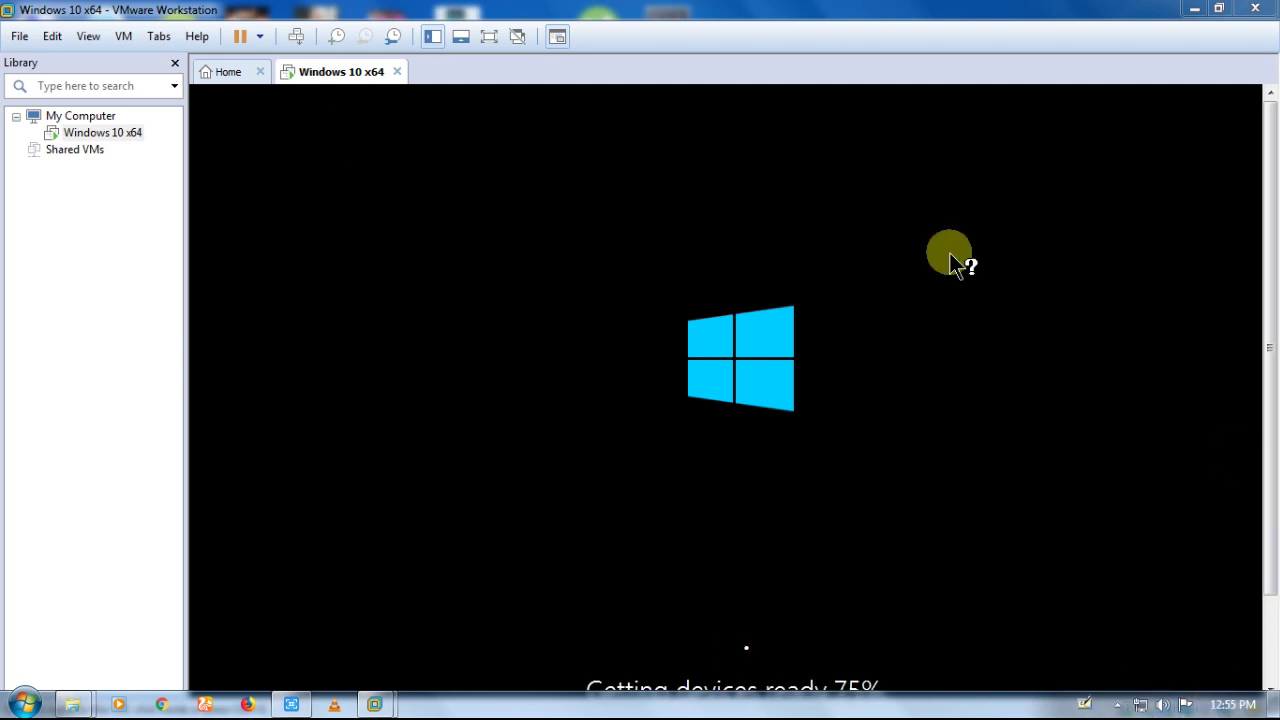
click(15, 322)
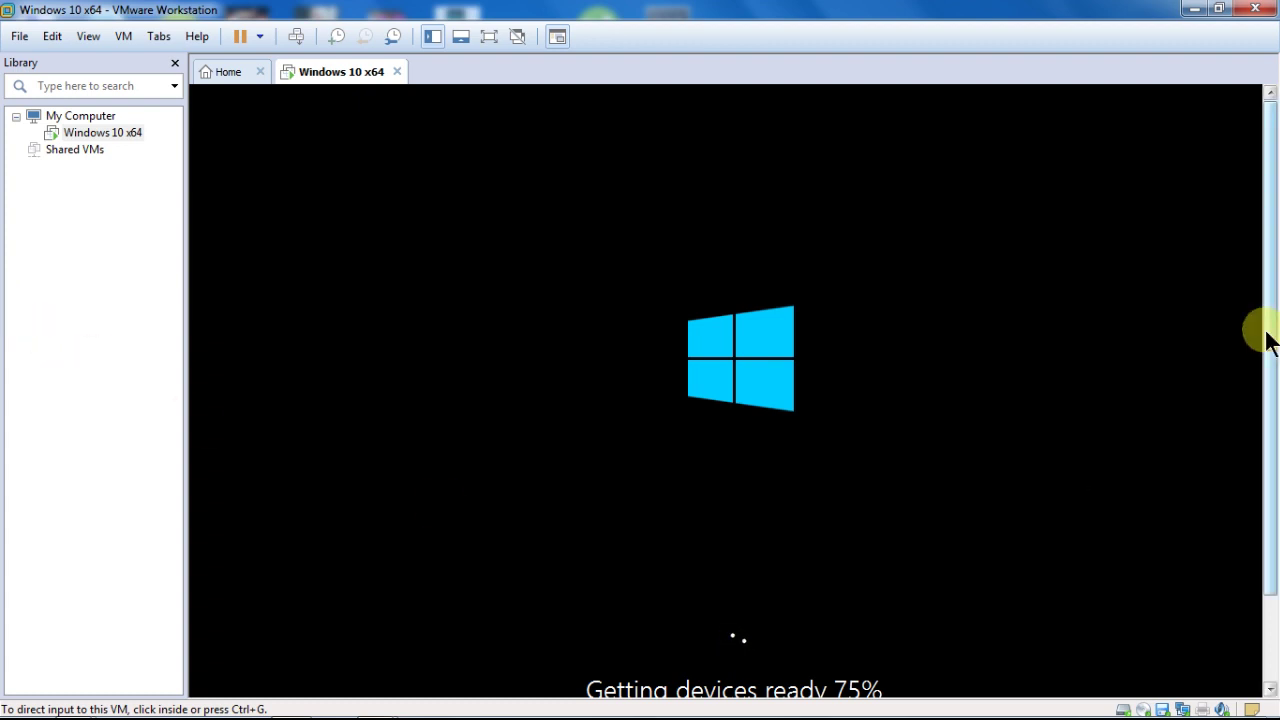
drag(1264, 343, 1266, 432)
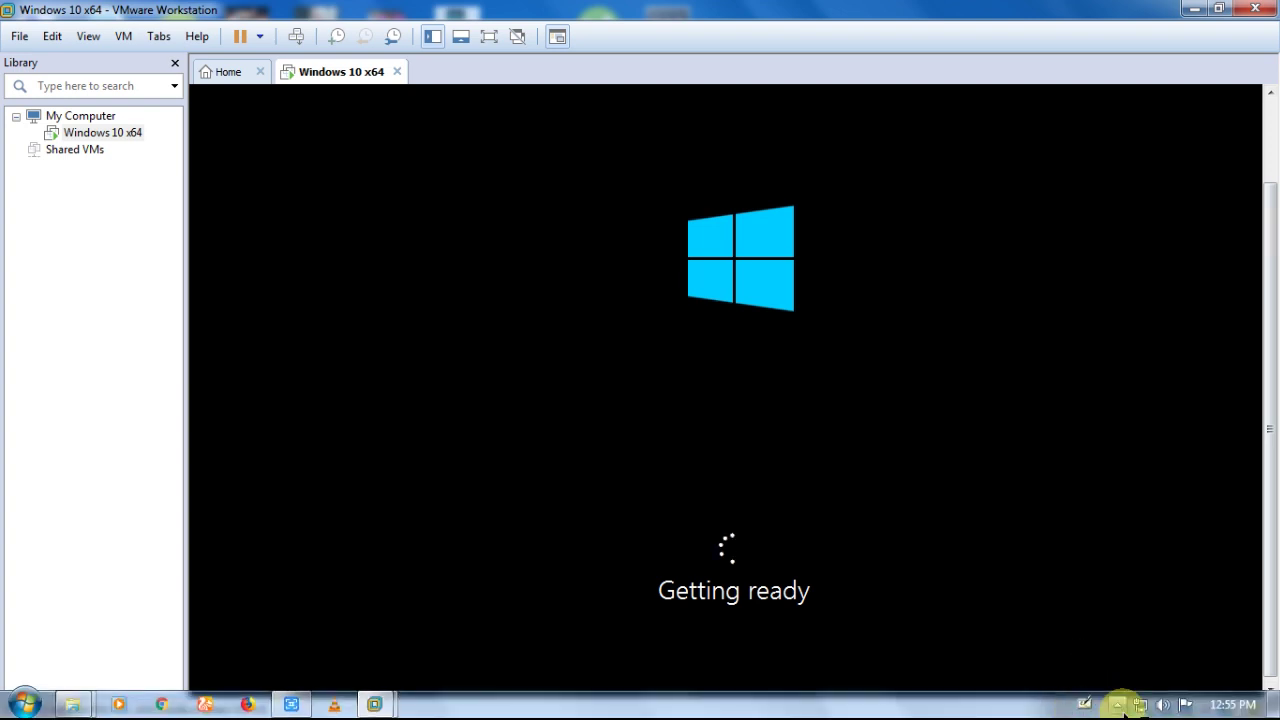
click(1116, 704)
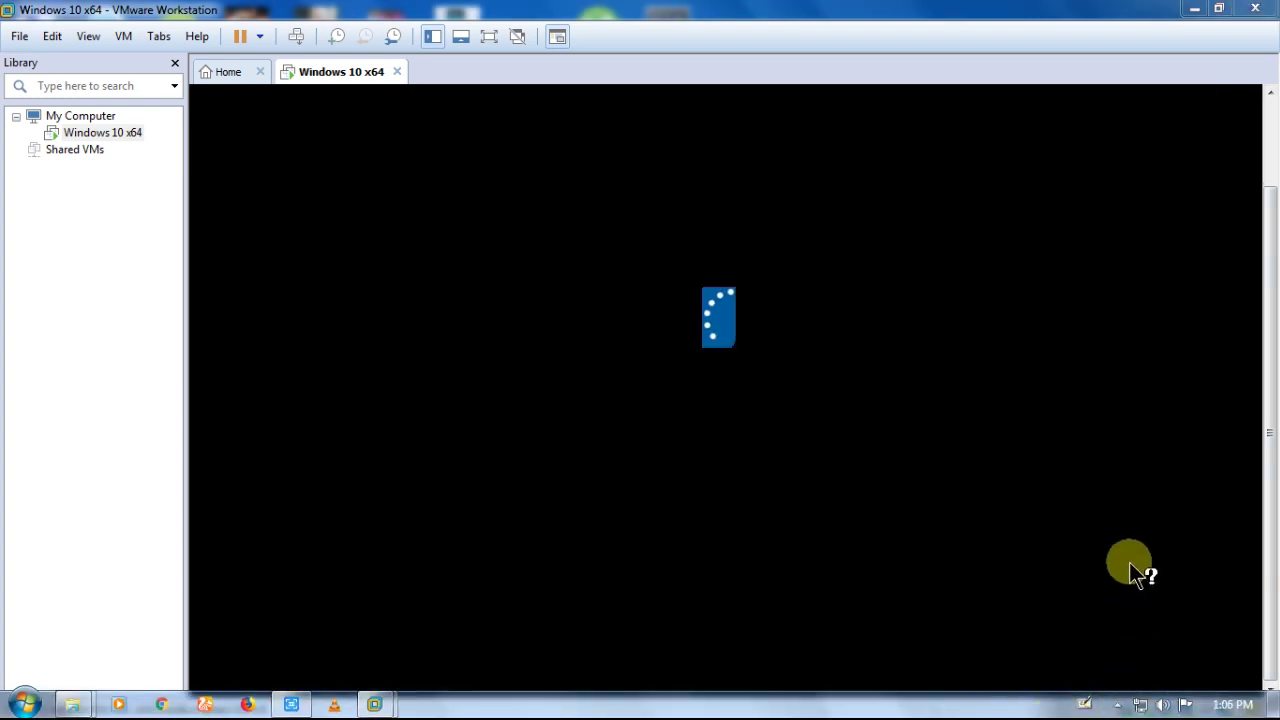
click(1120, 704)
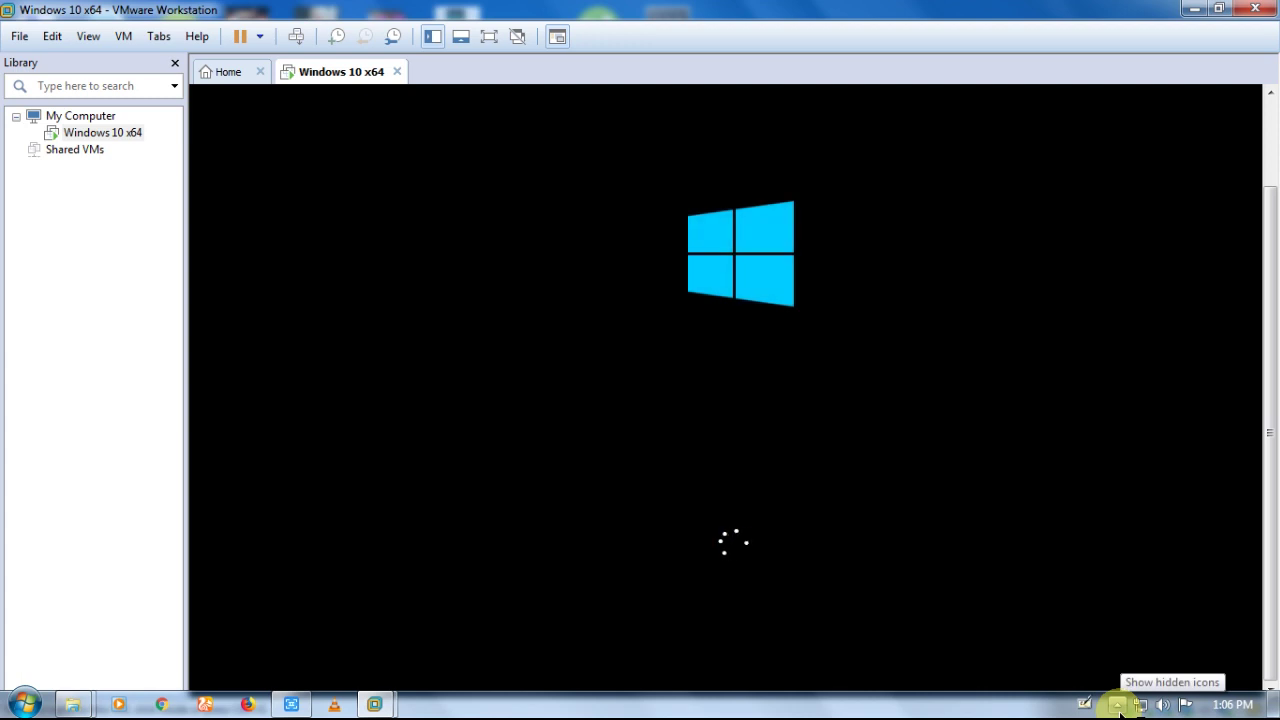
click(1117, 706)
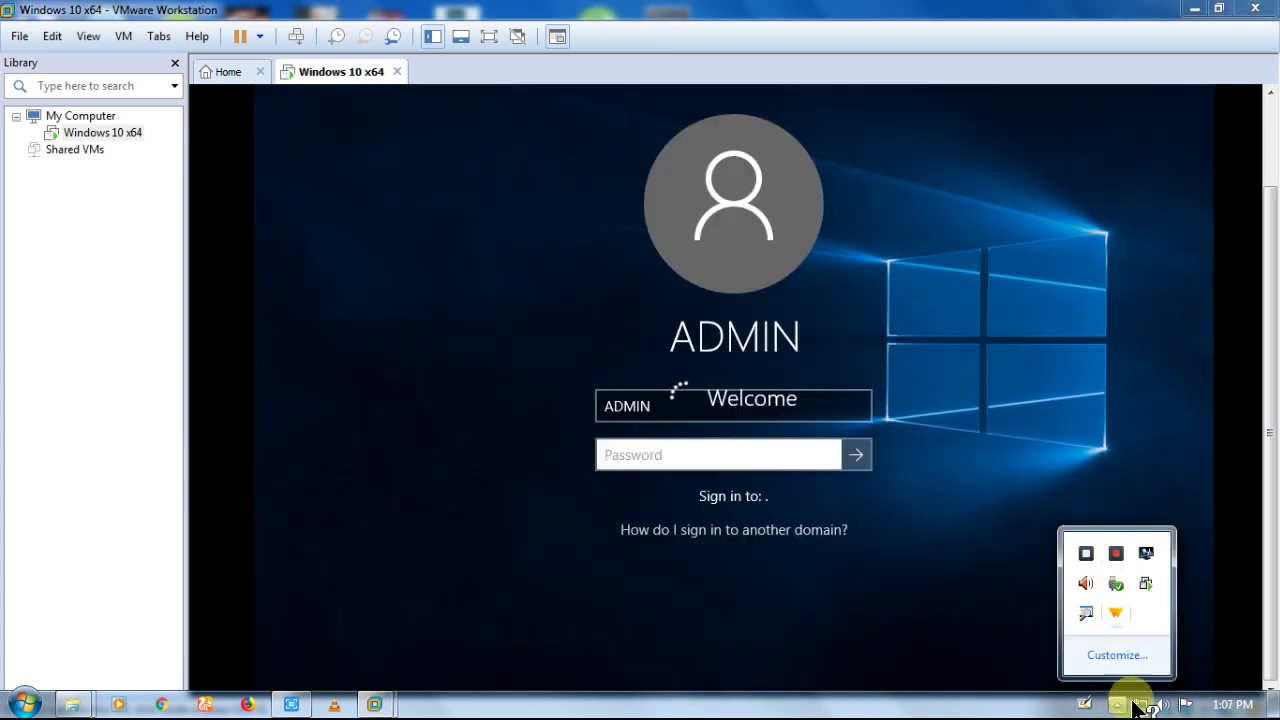
Step: Toggle the host tray's hidden-icons popup while the guest signs in and prepares apps
click(1118, 704)
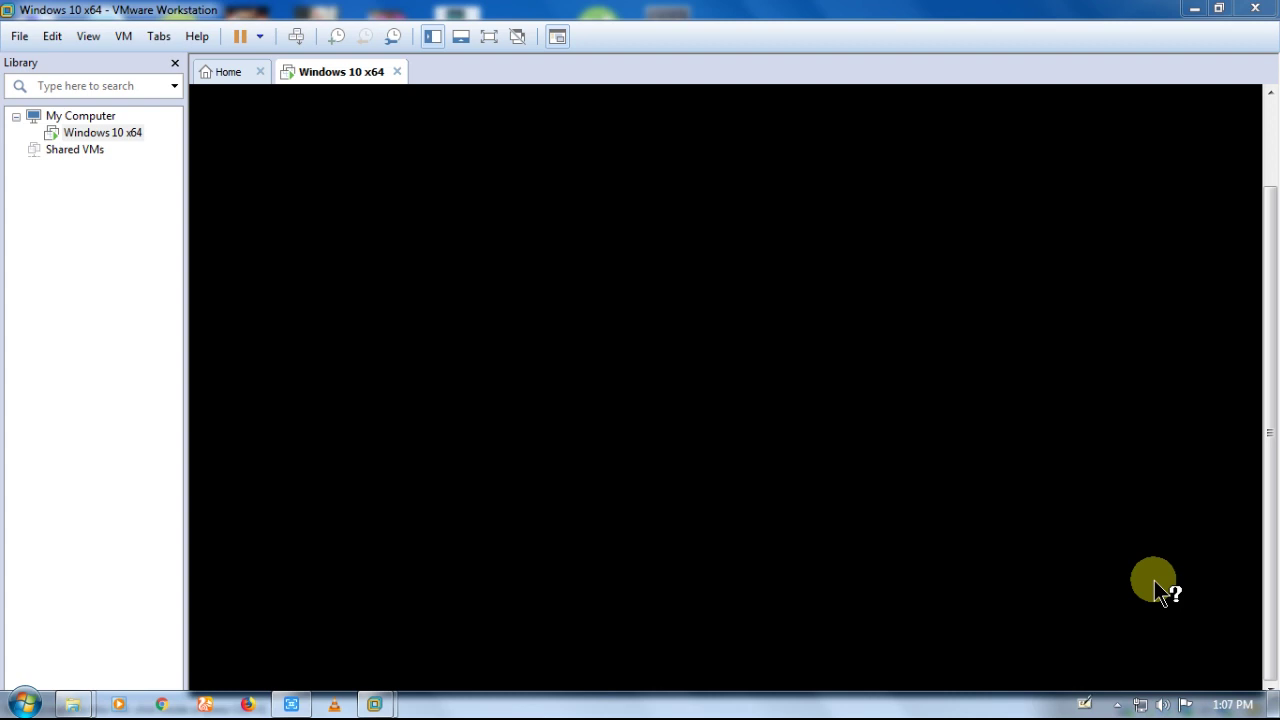
click(1117, 704)
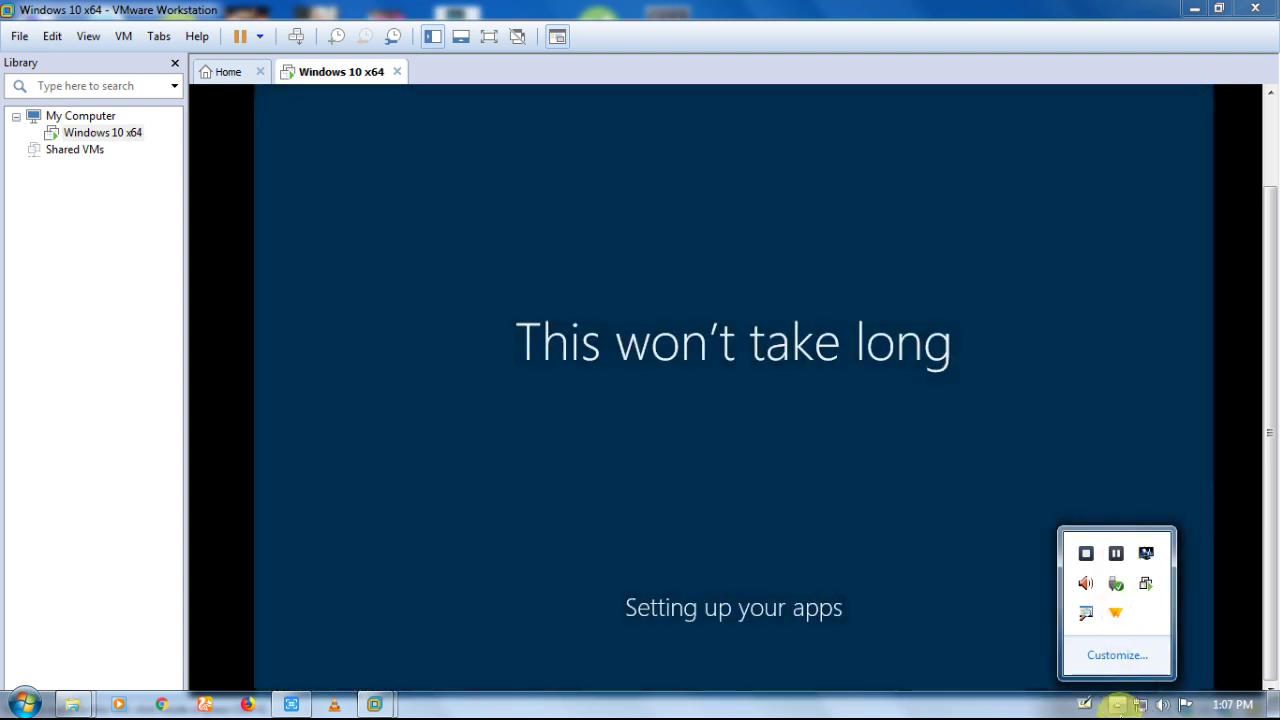
Step: Keep toggling the host tray's hidden-icons popup while Windows applies final tweaks and restarts
click(1117, 704)
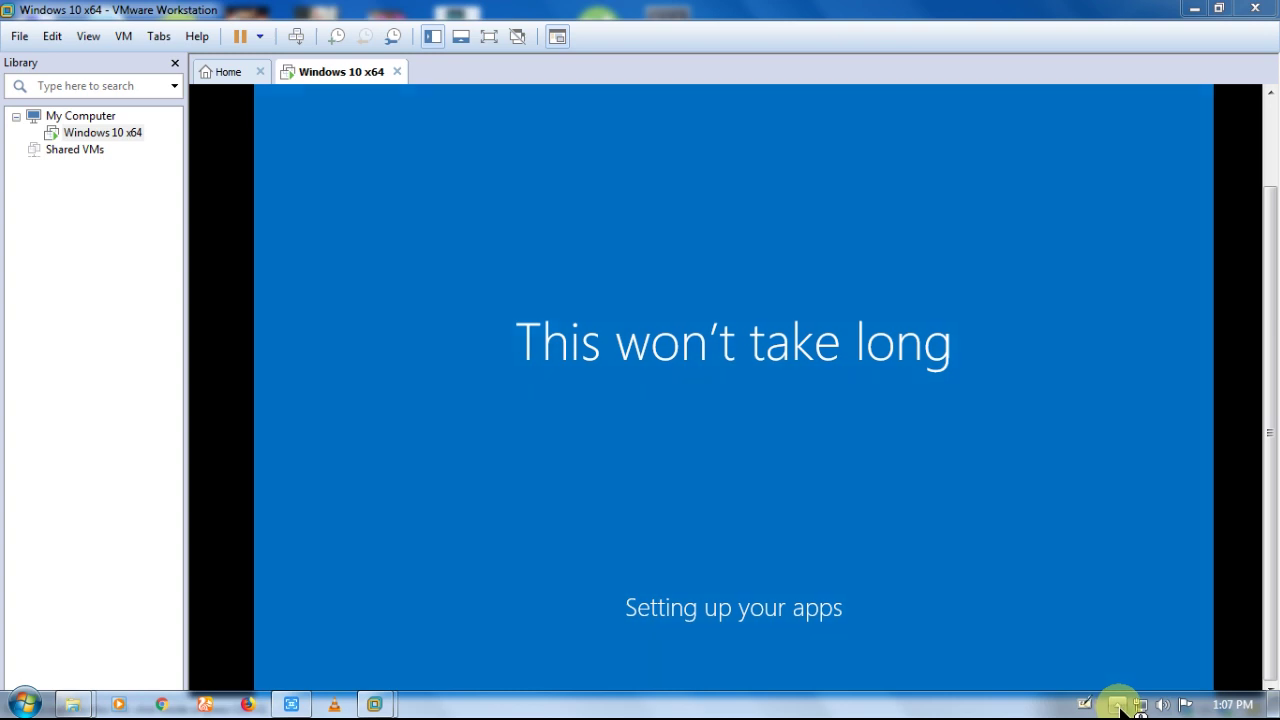
click(1117, 704)
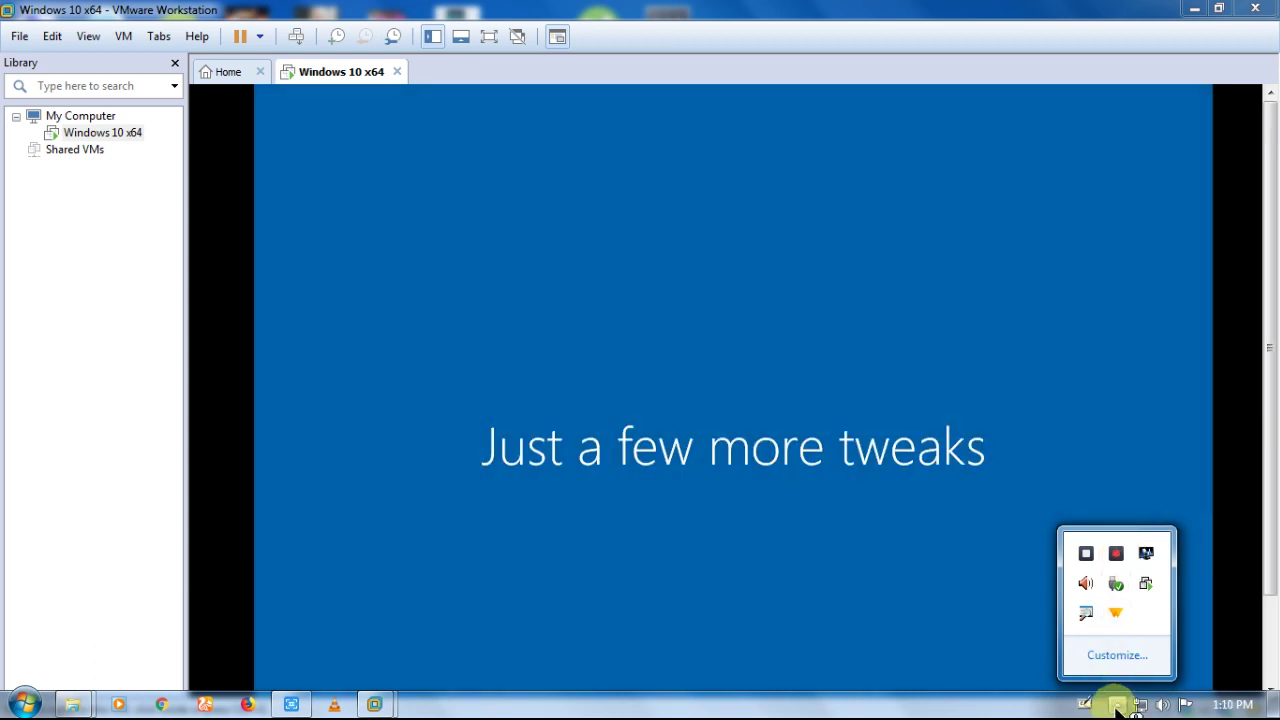
click(1116, 705)
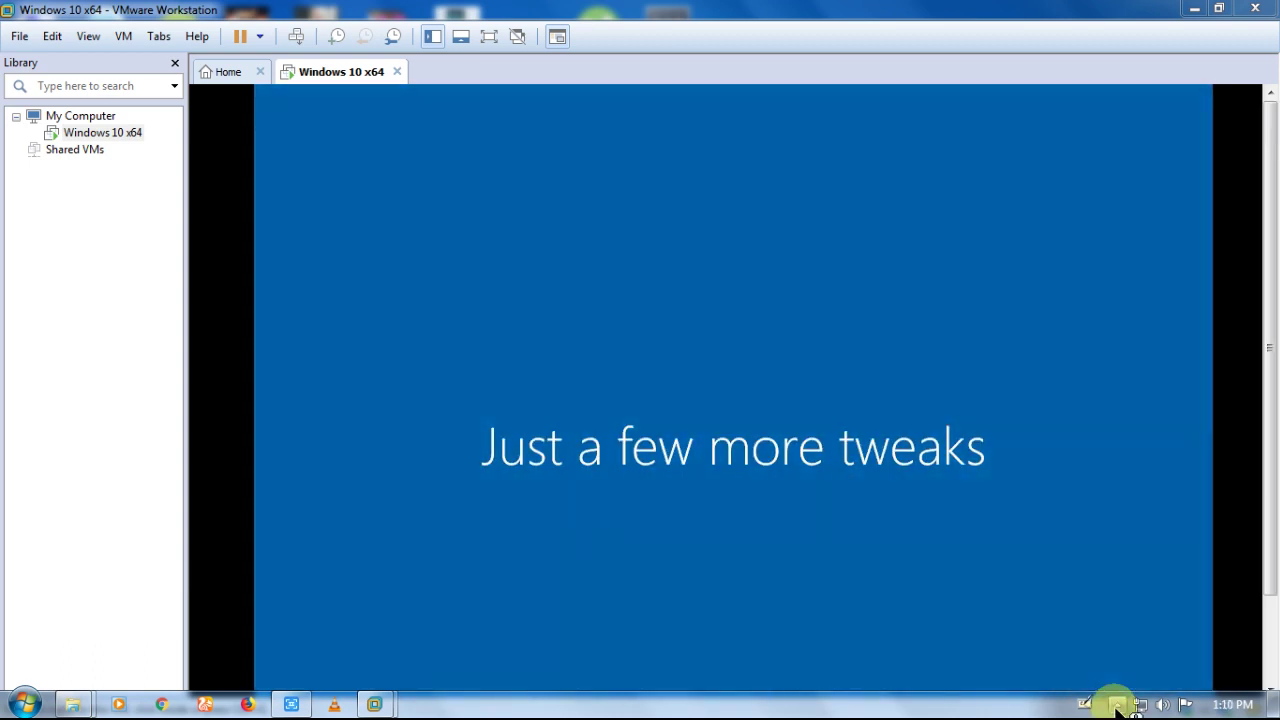
click(1116, 705)
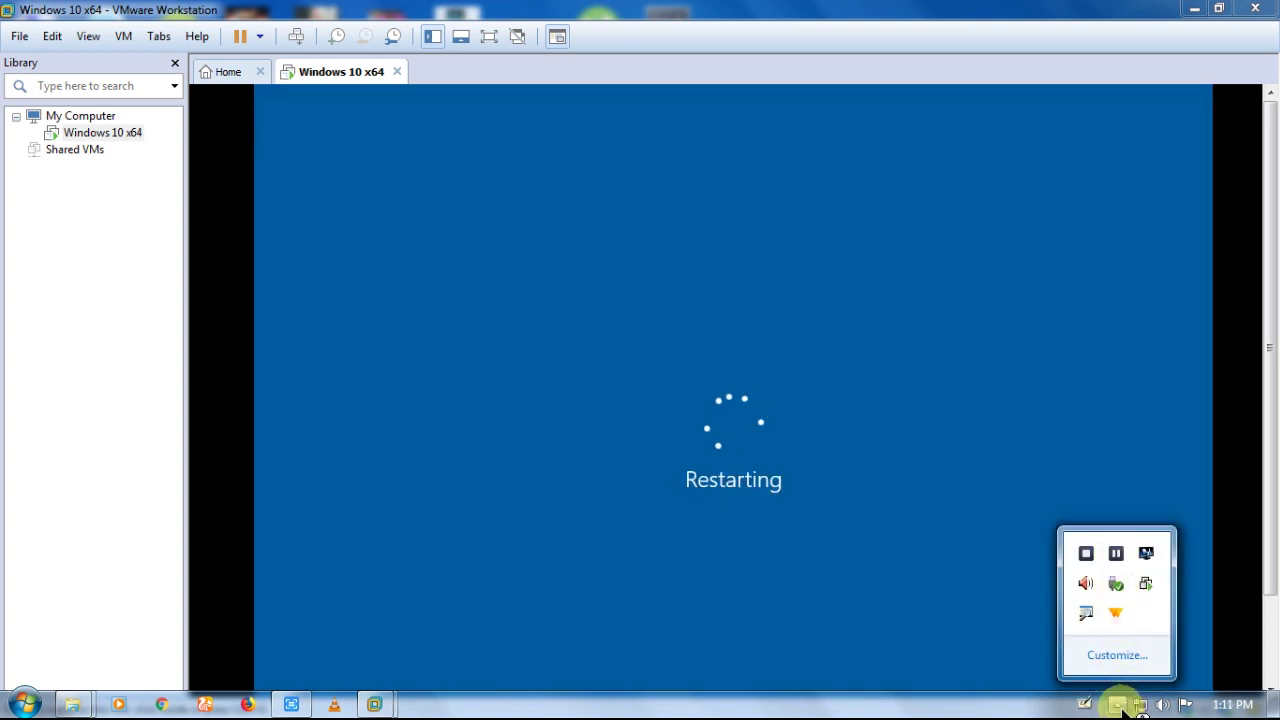
click(1118, 705)
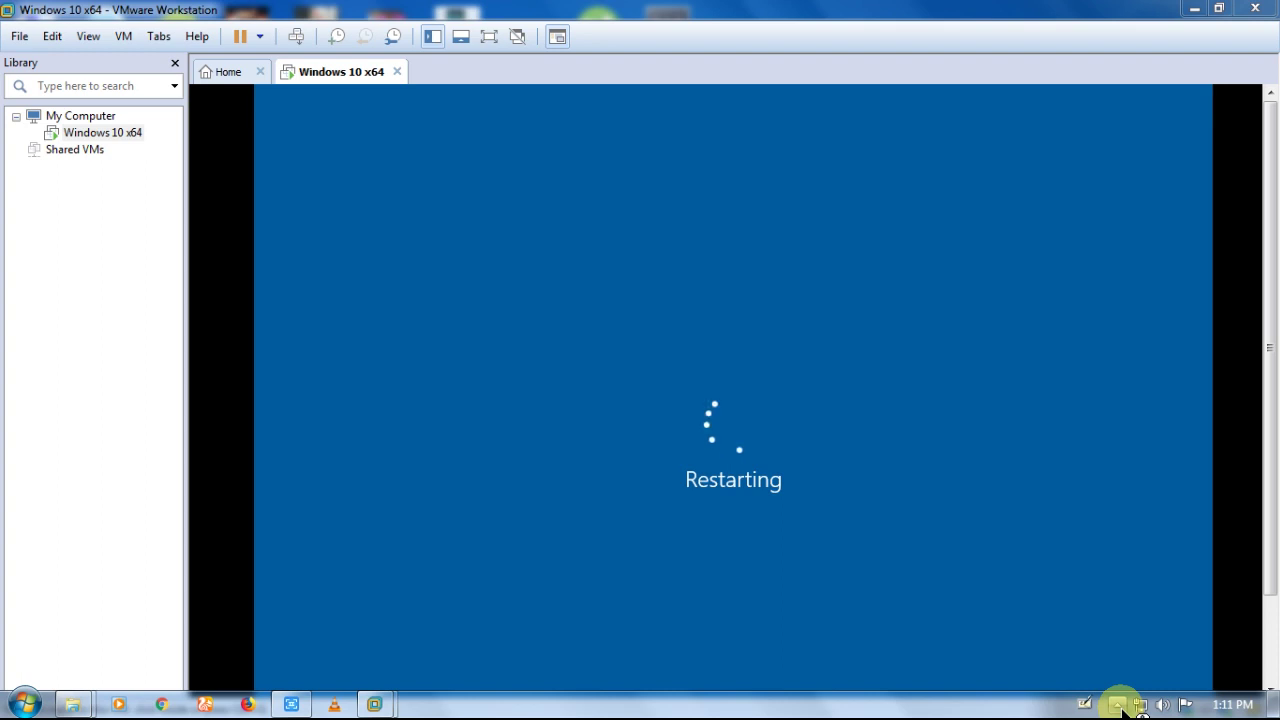
click(1120, 706)
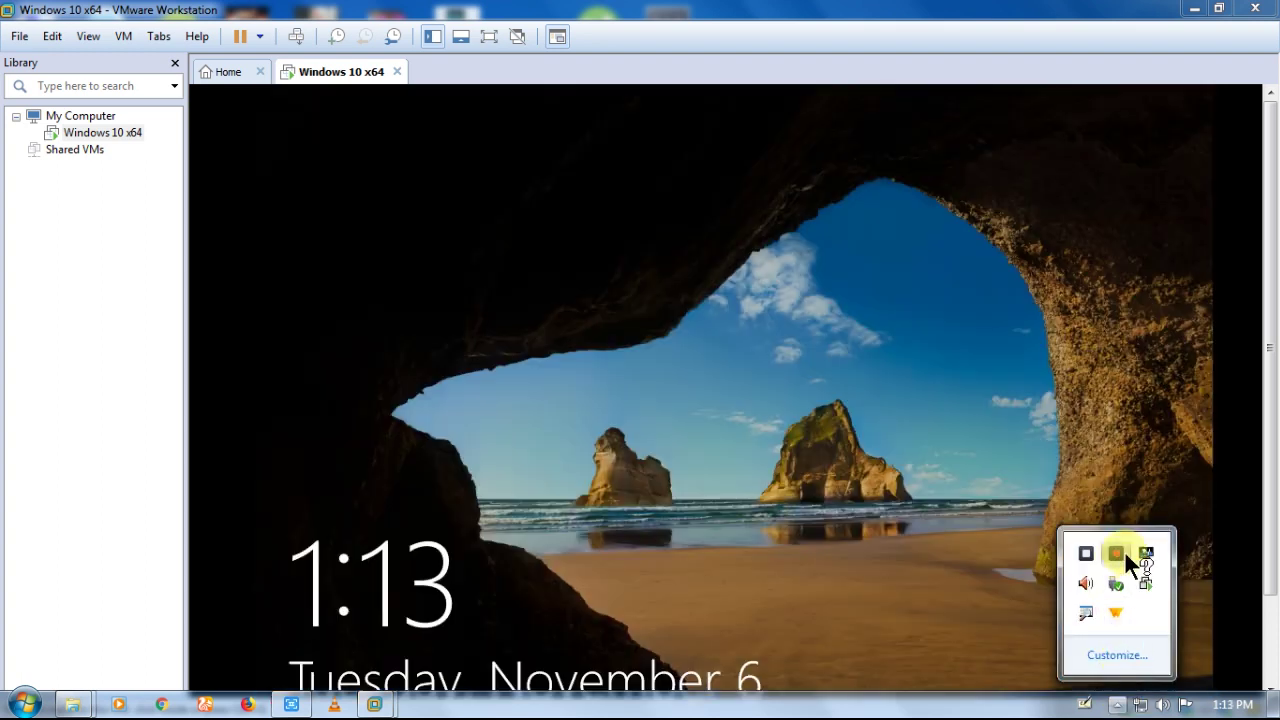
Step: Sign ADMIN in past the lock screen with the account password, then release input with Ctrl+Alt
click(1118, 704)
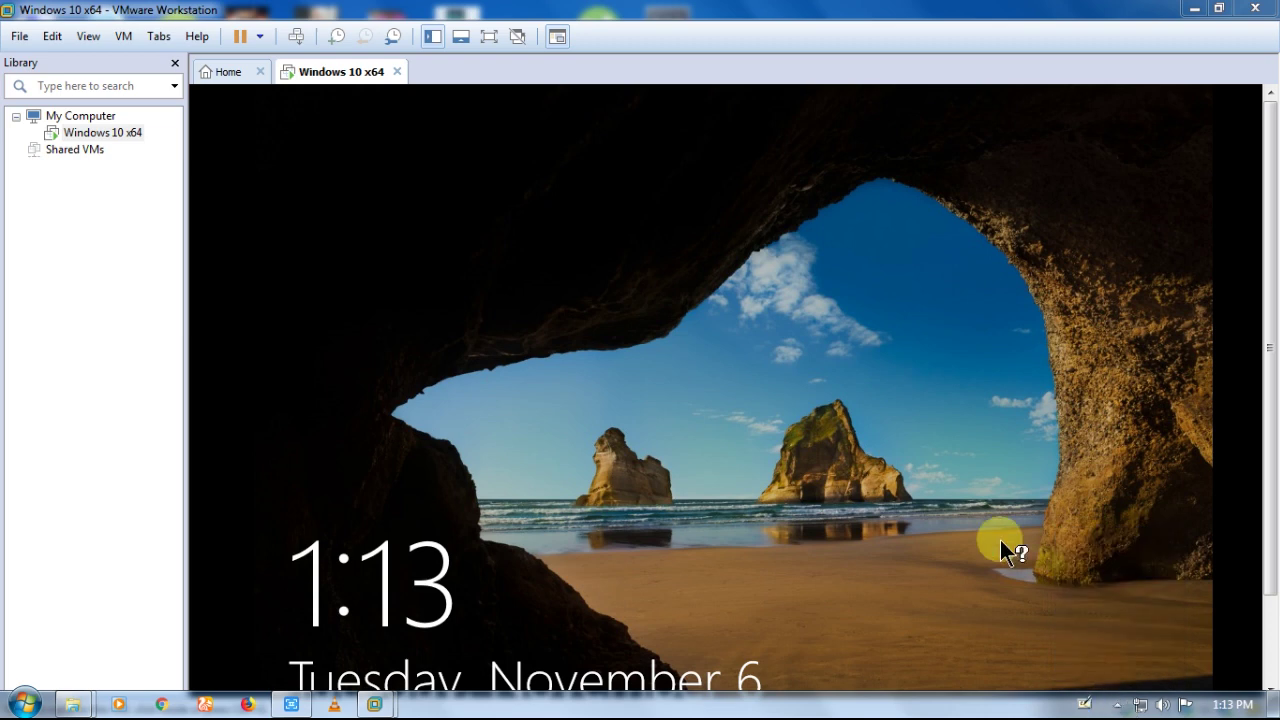
click(797, 573)
click(768, 575)
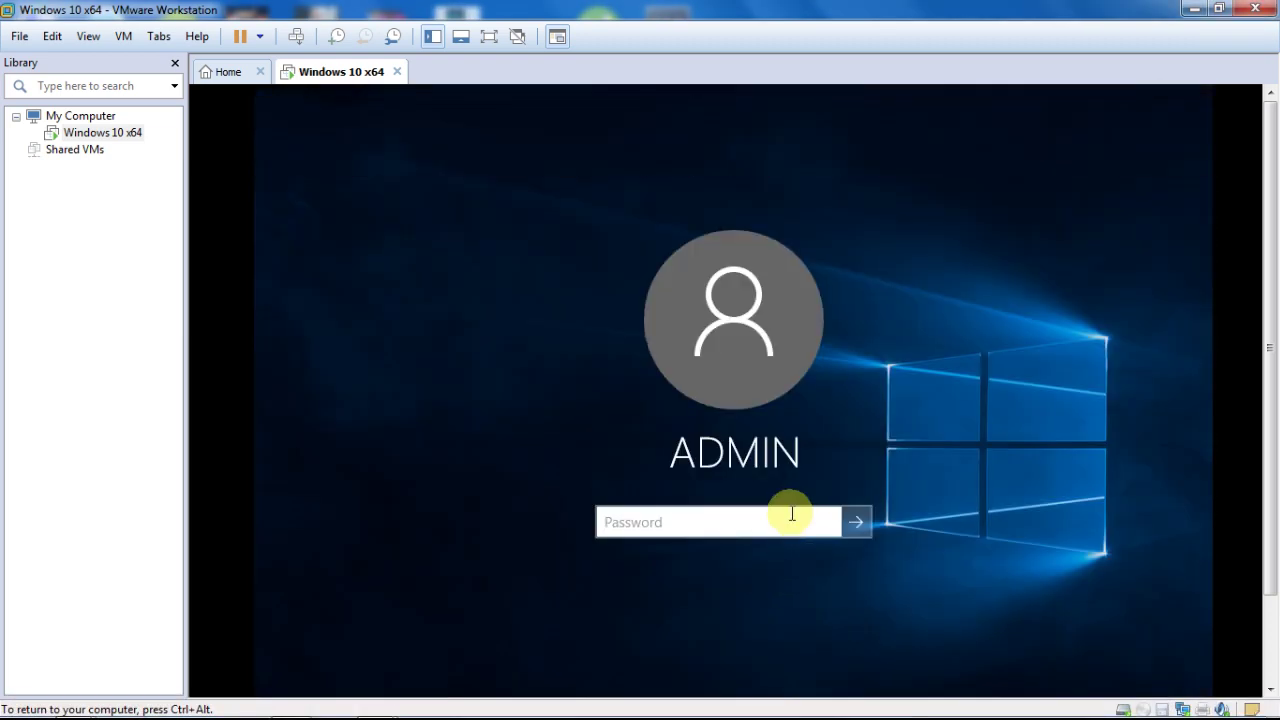
text(123)
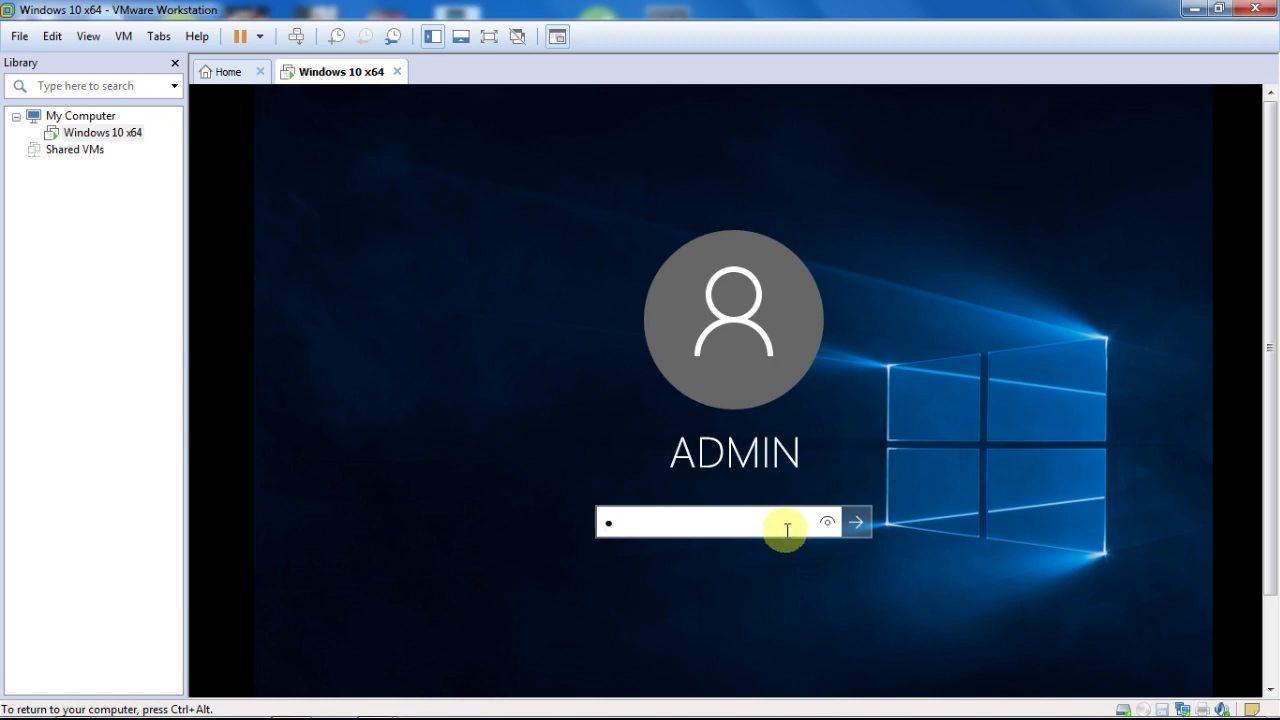
text(456)
key(Return)
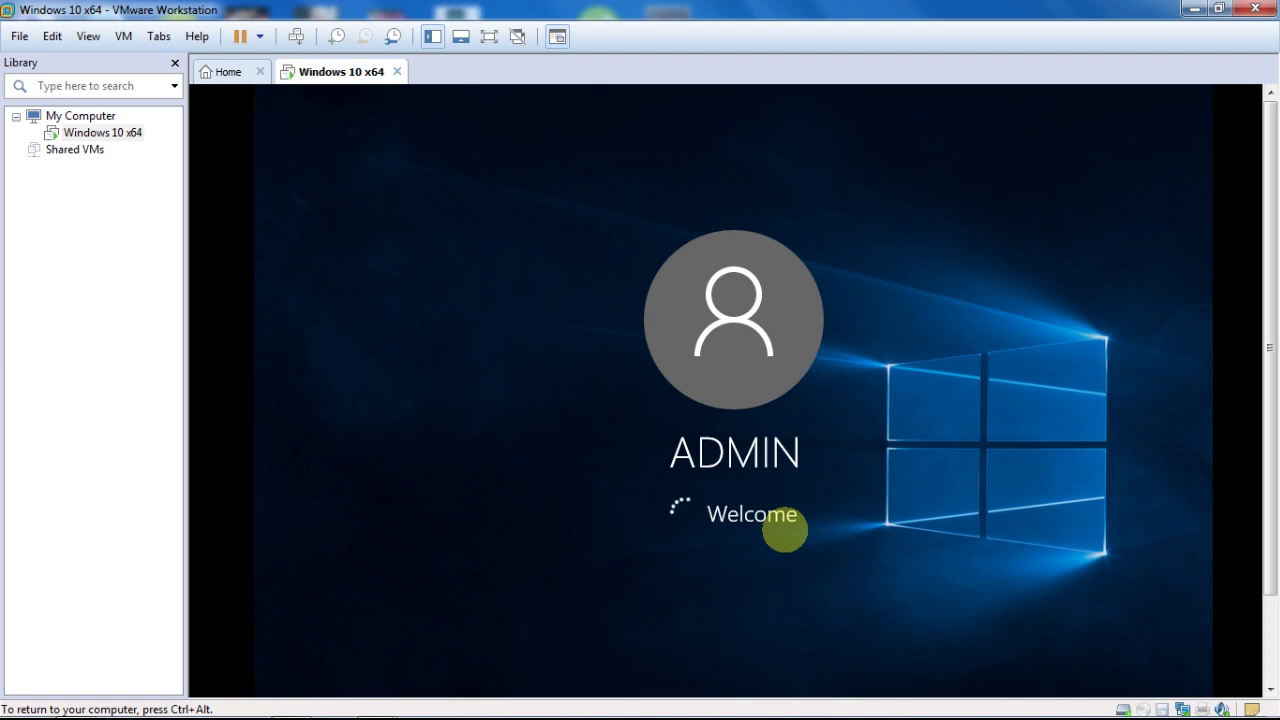
key(ctrl+alt)
mouse_move(553, 706)
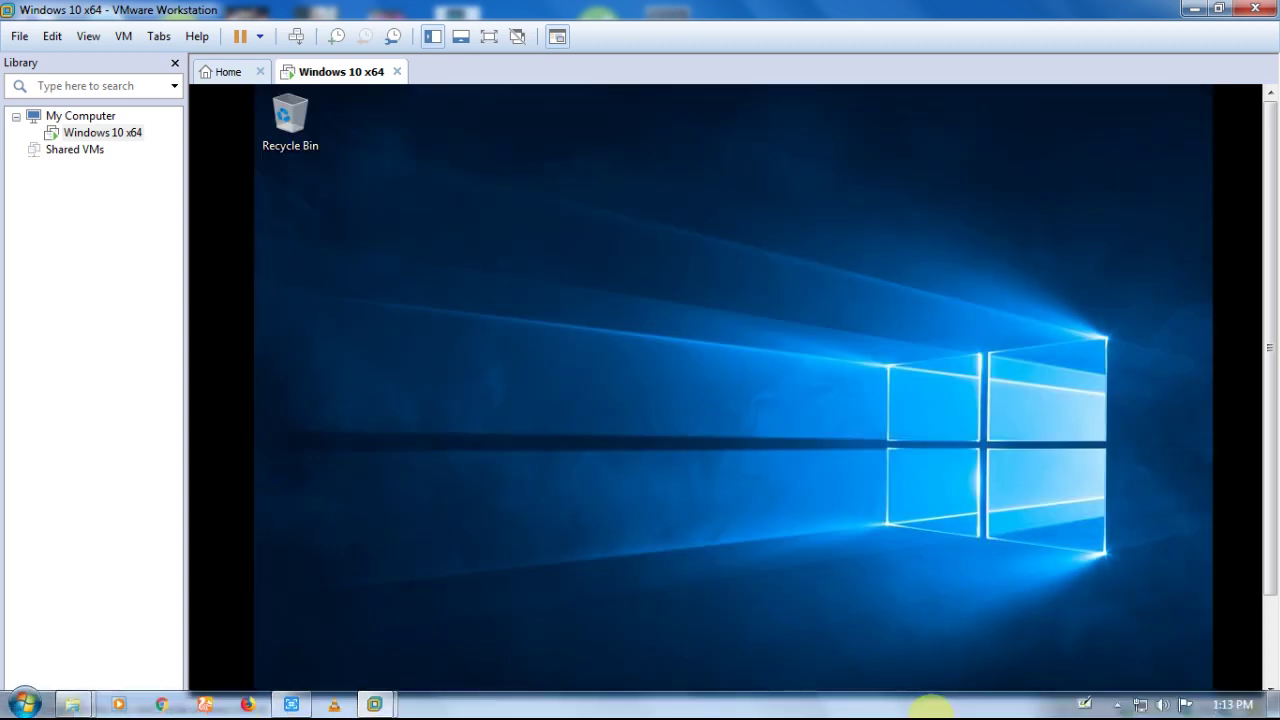
Step: Bring the guest taskbar into view and answer Yes to the network discoverability prompt
click(931, 415)
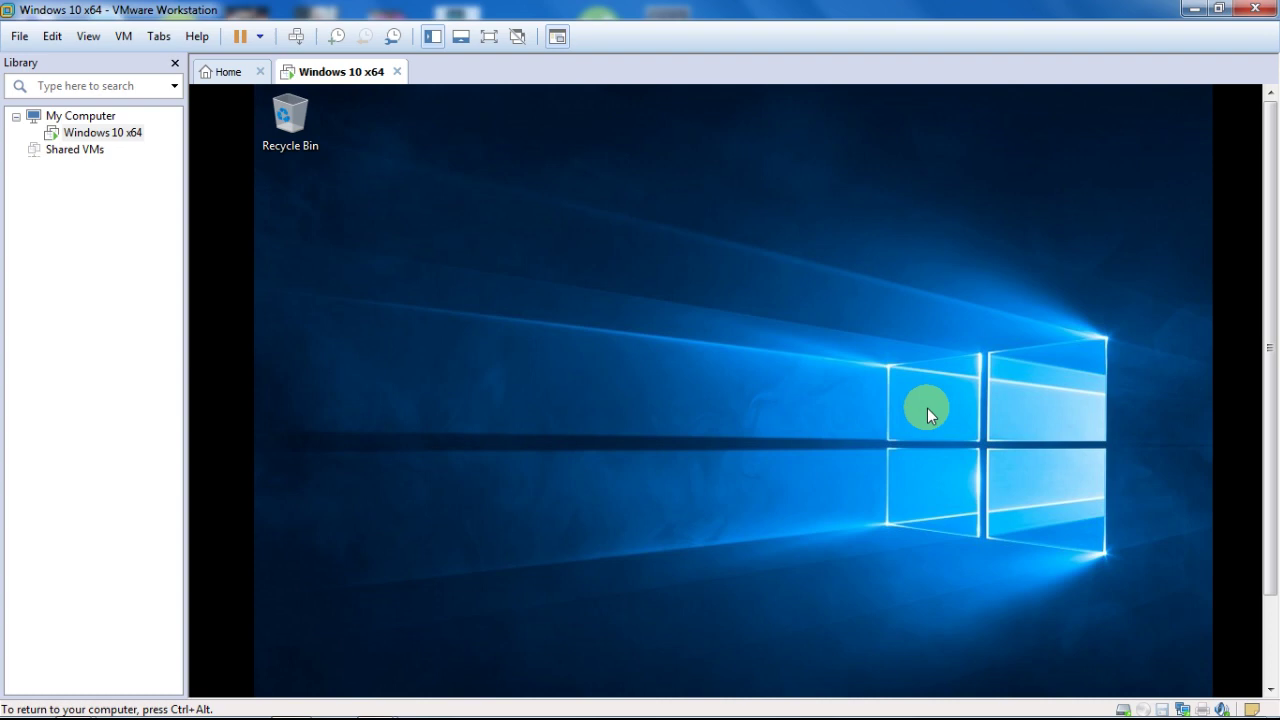
drag(1268, 417, 1272, 578)
click(280, 677)
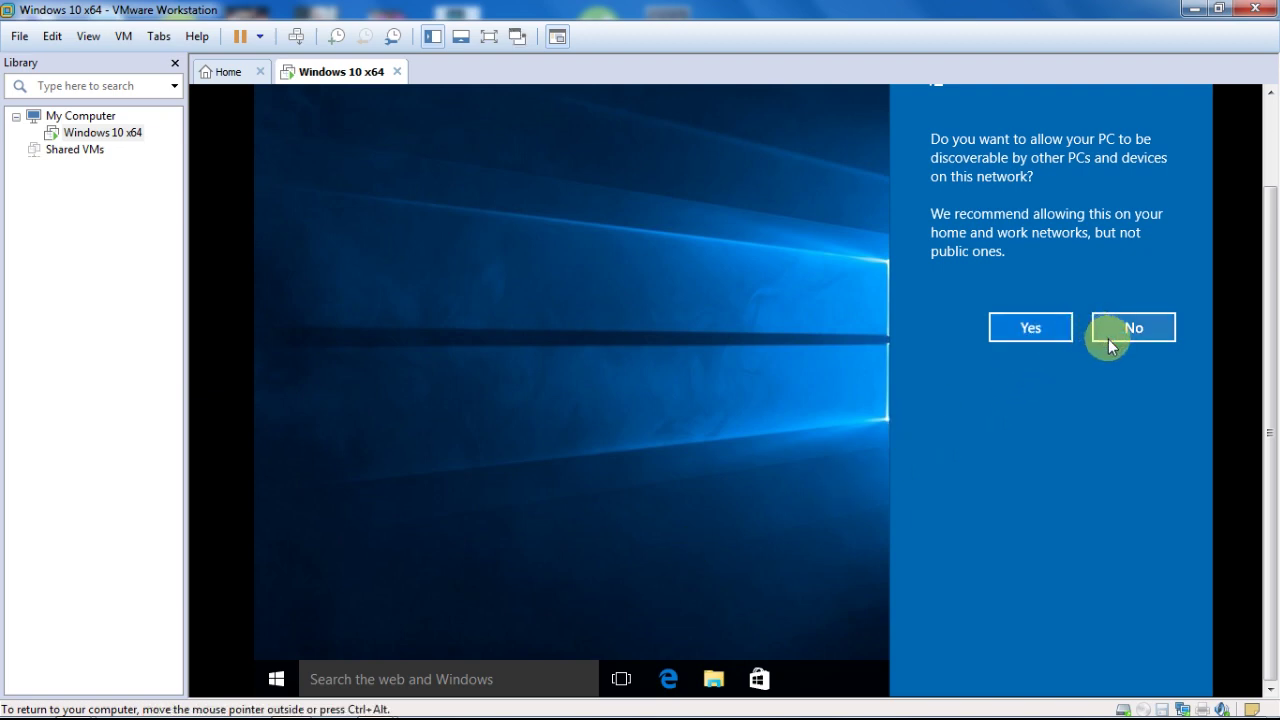
click(1030, 335)
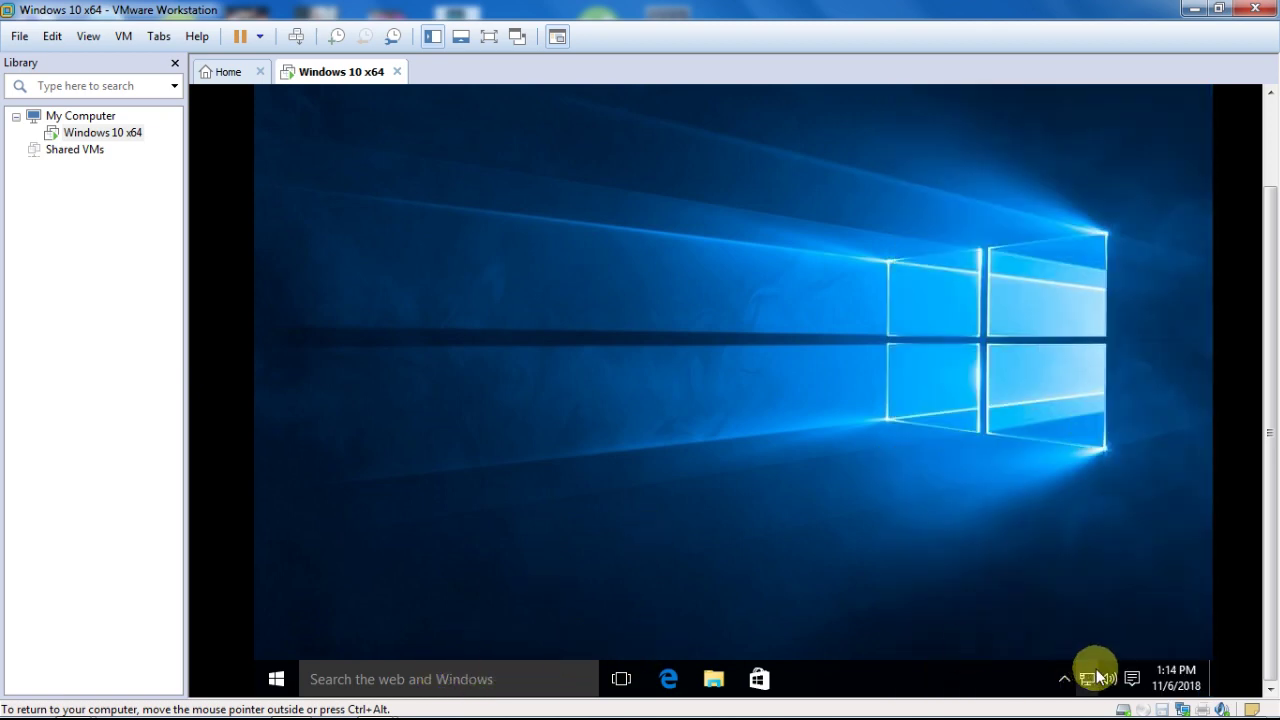
click(1117, 704)
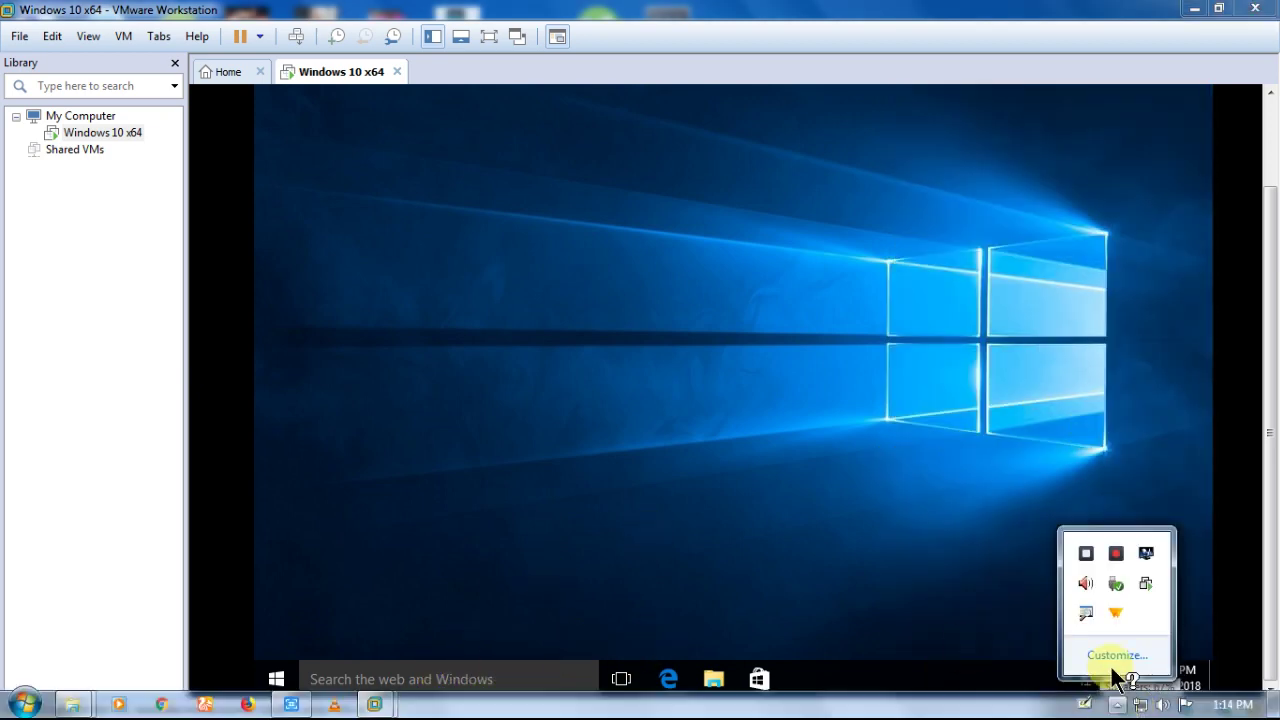
click(1064, 662)
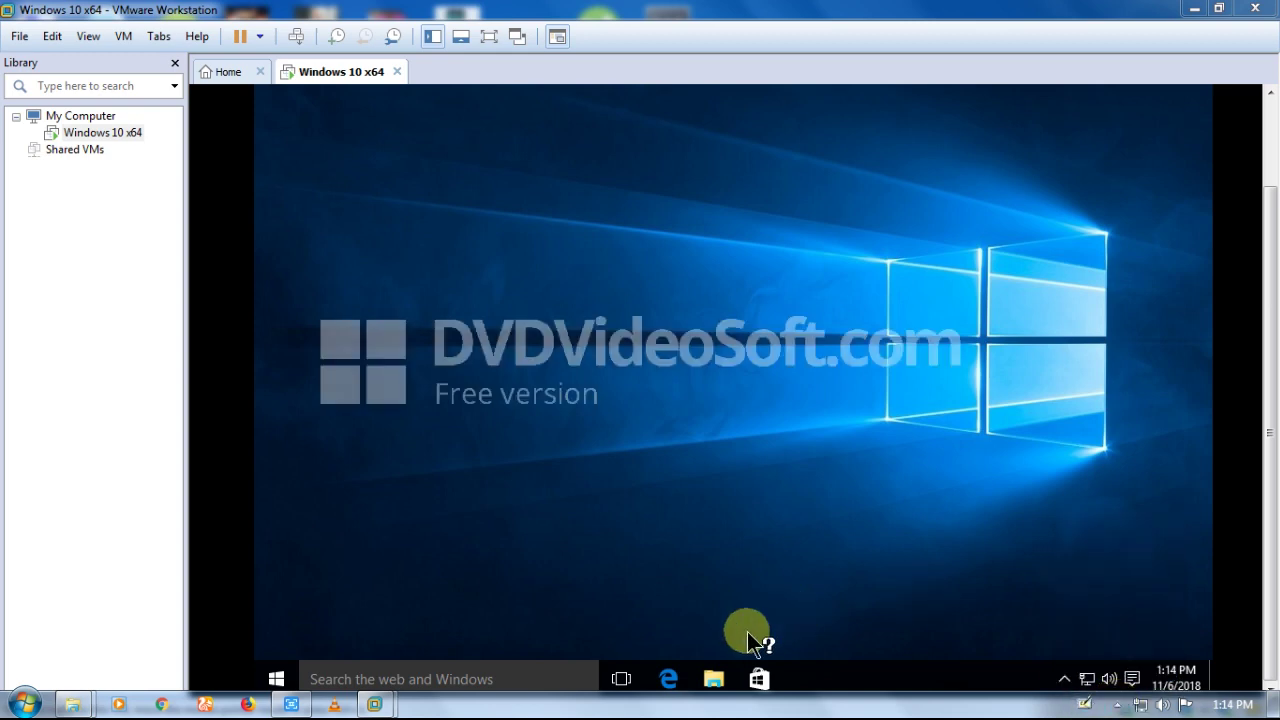
click(712, 680)
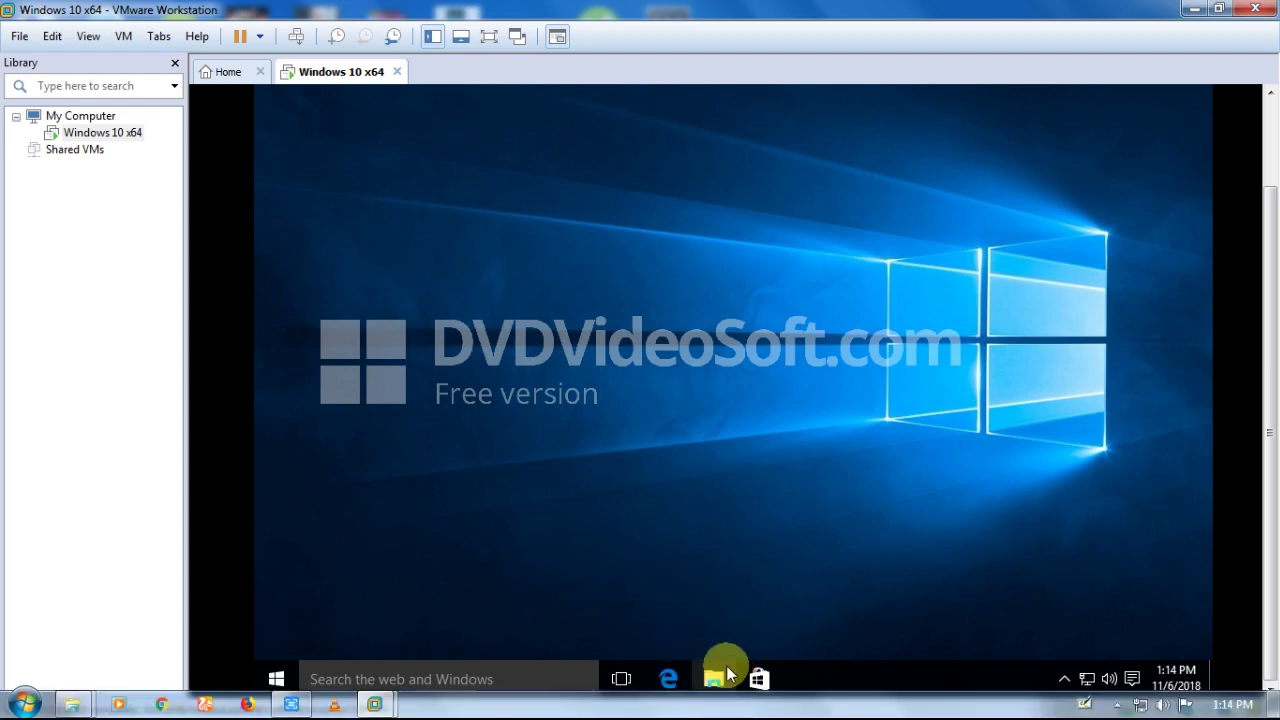
click(488, 37)
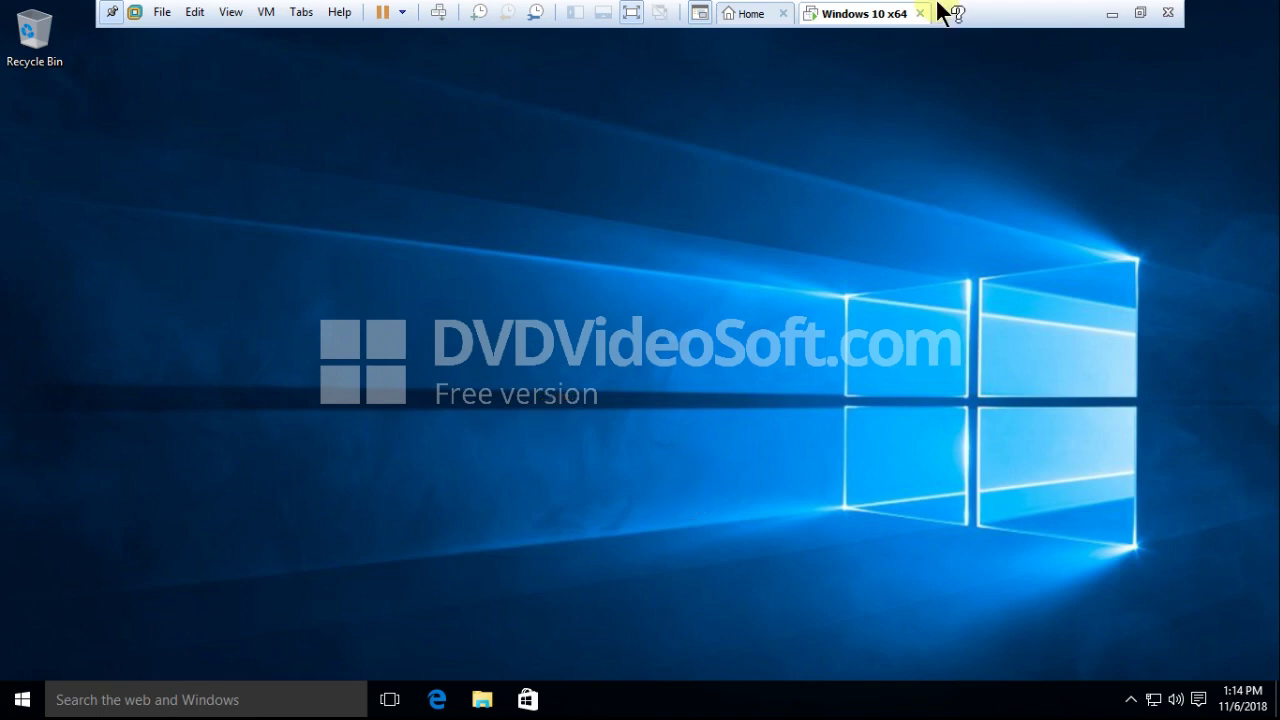
click(766, 15)
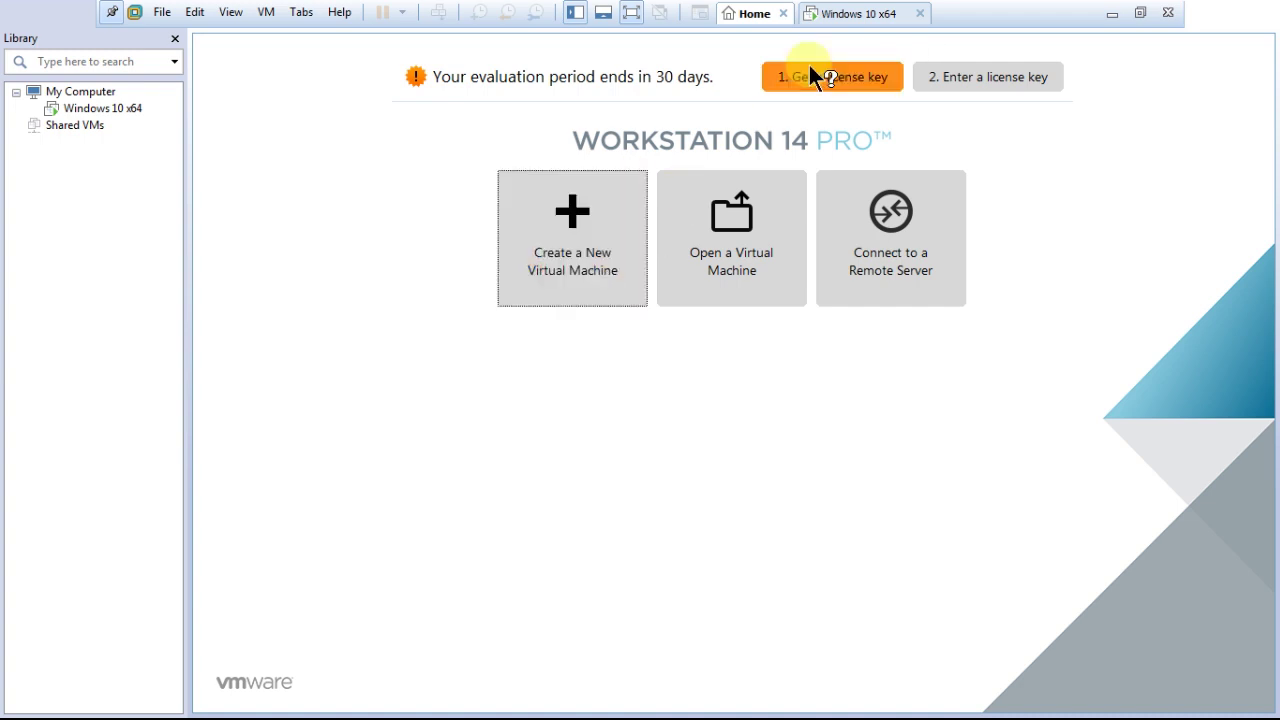
click(866, 16)
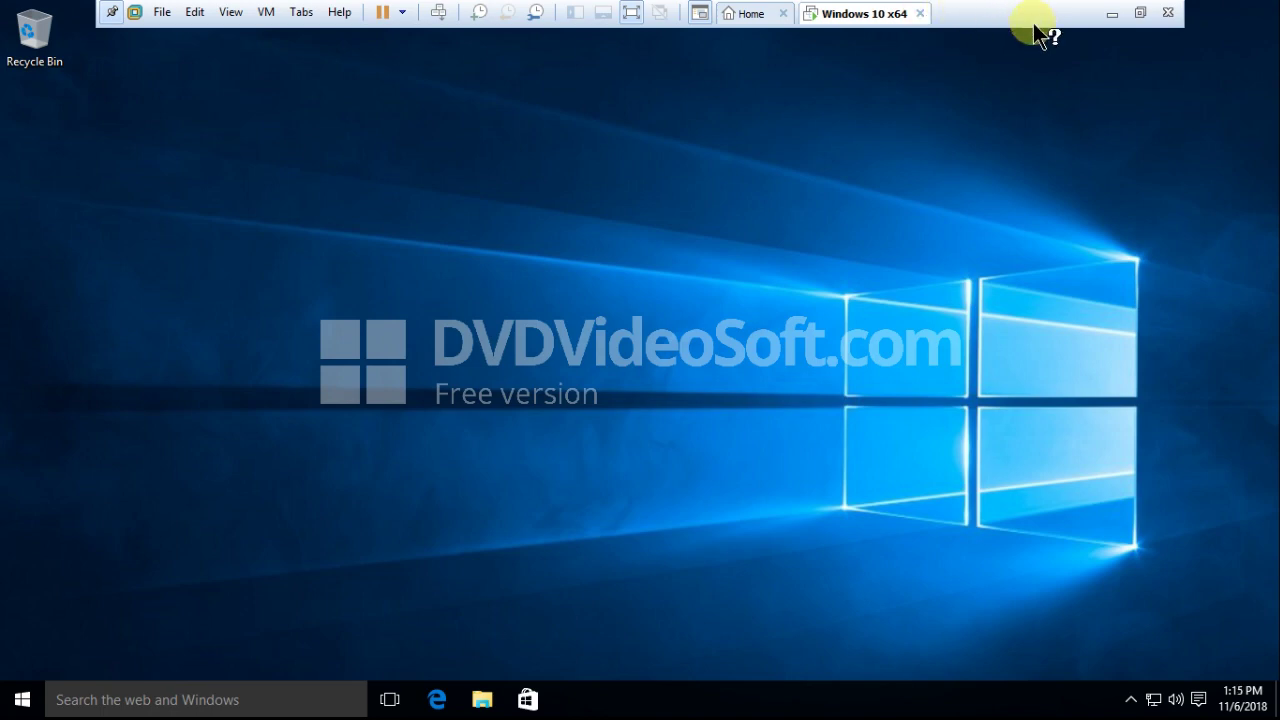
click(752, 16)
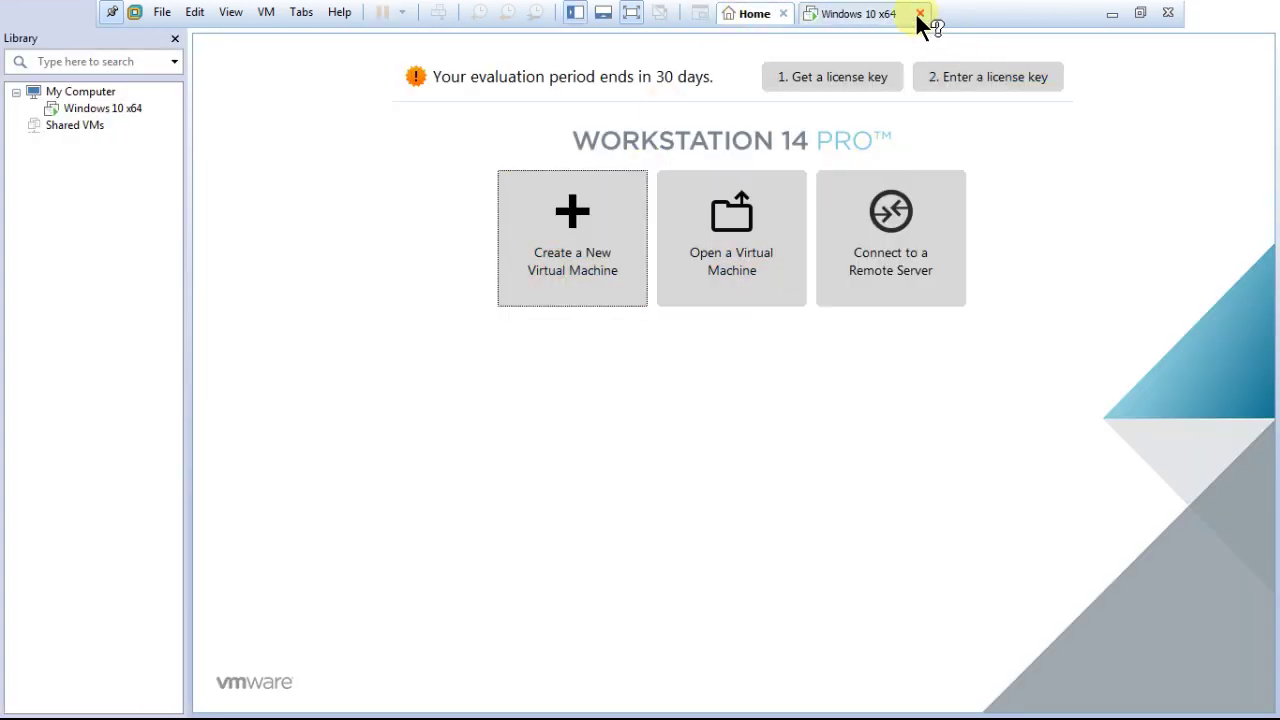
click(860, 14)
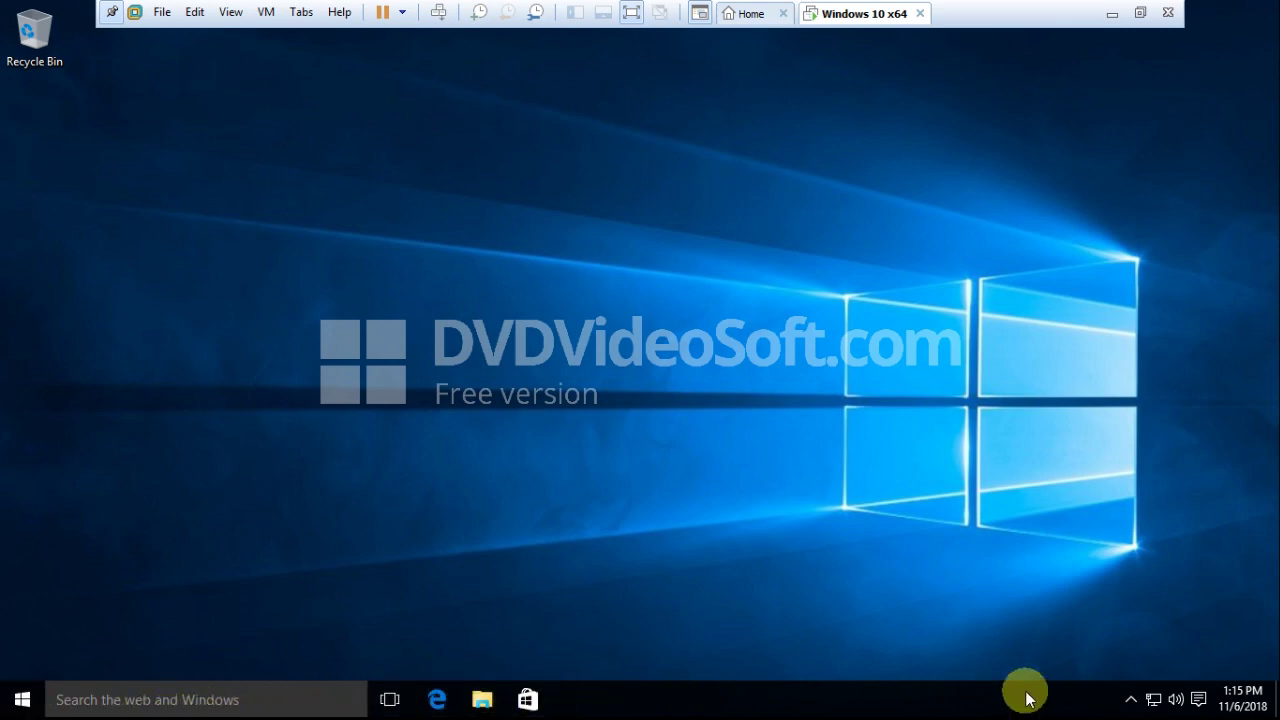
click(1139, 13)
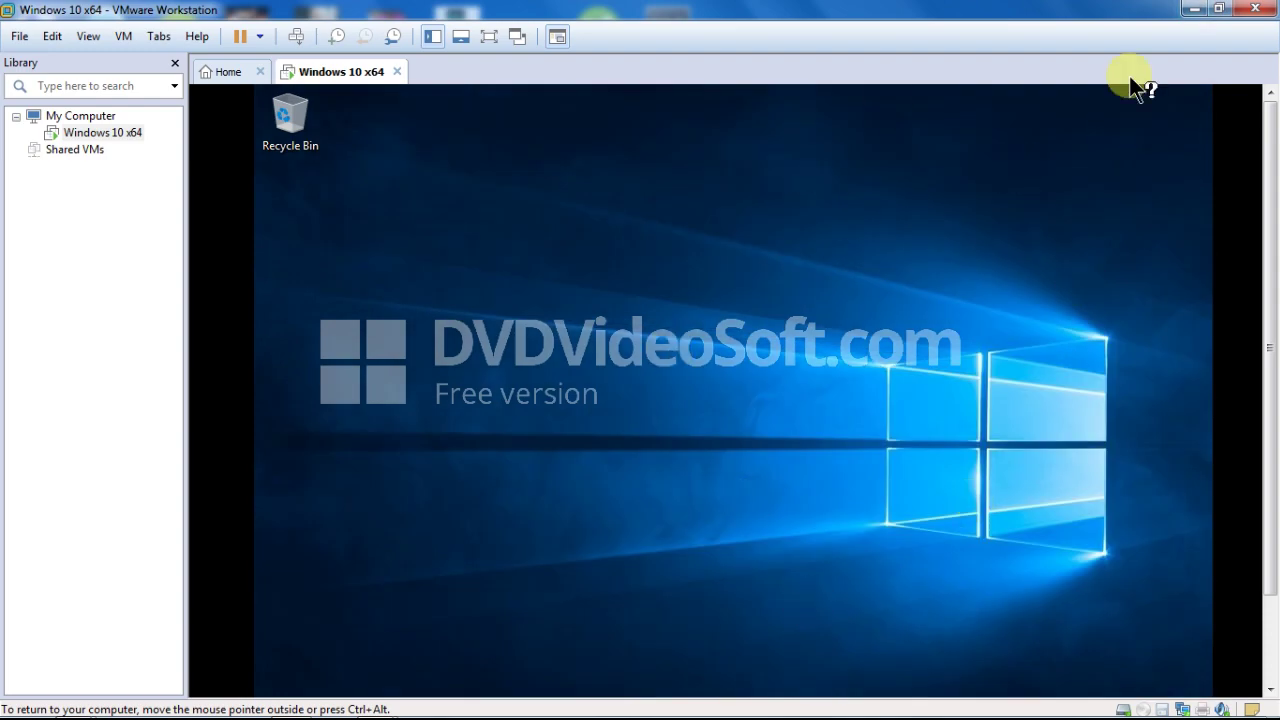
Step: Minimize and restore the Windows 10 x64 window, then open the guest's Start menu
click(1193, 9)
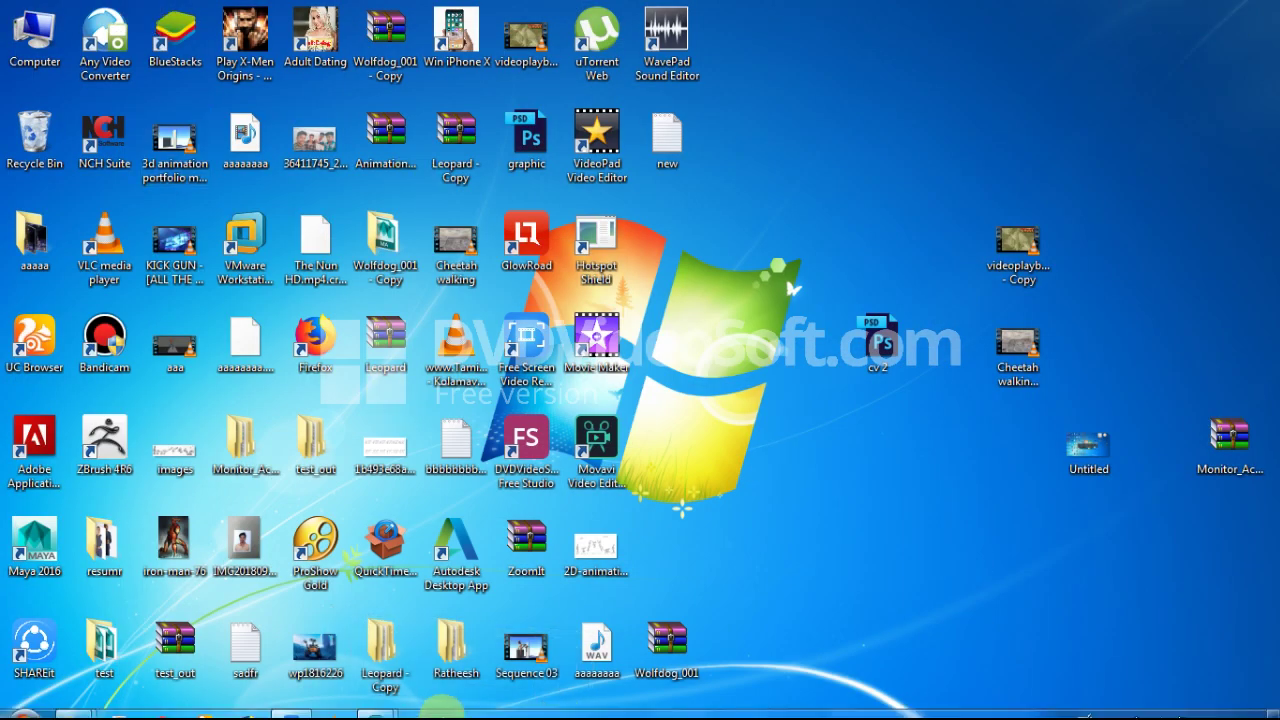
mouse_move(377, 700)
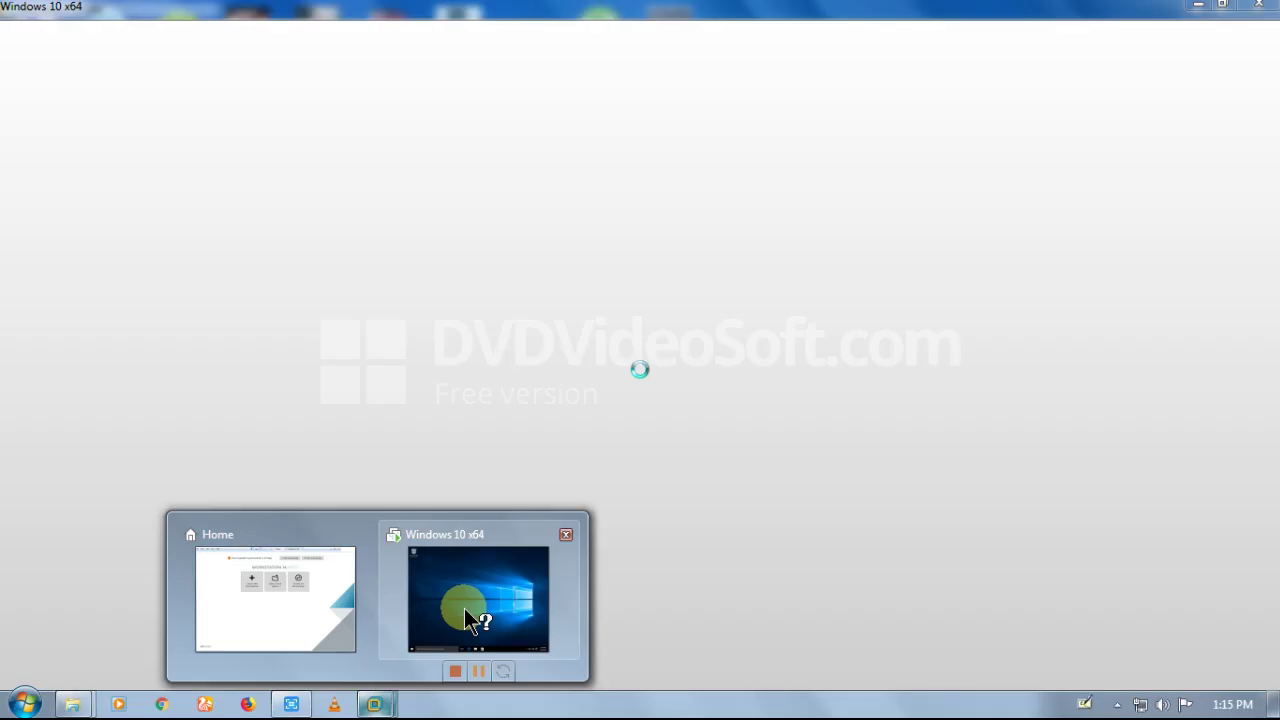
click(466, 618)
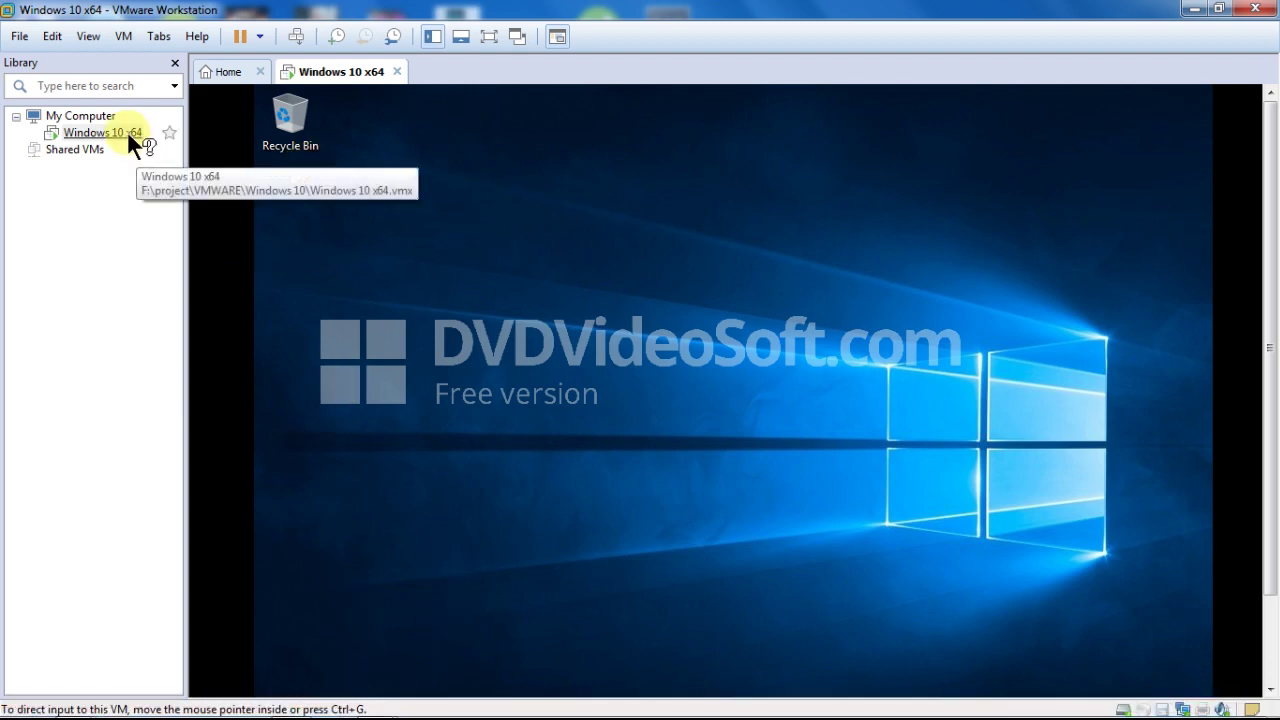
key(super)
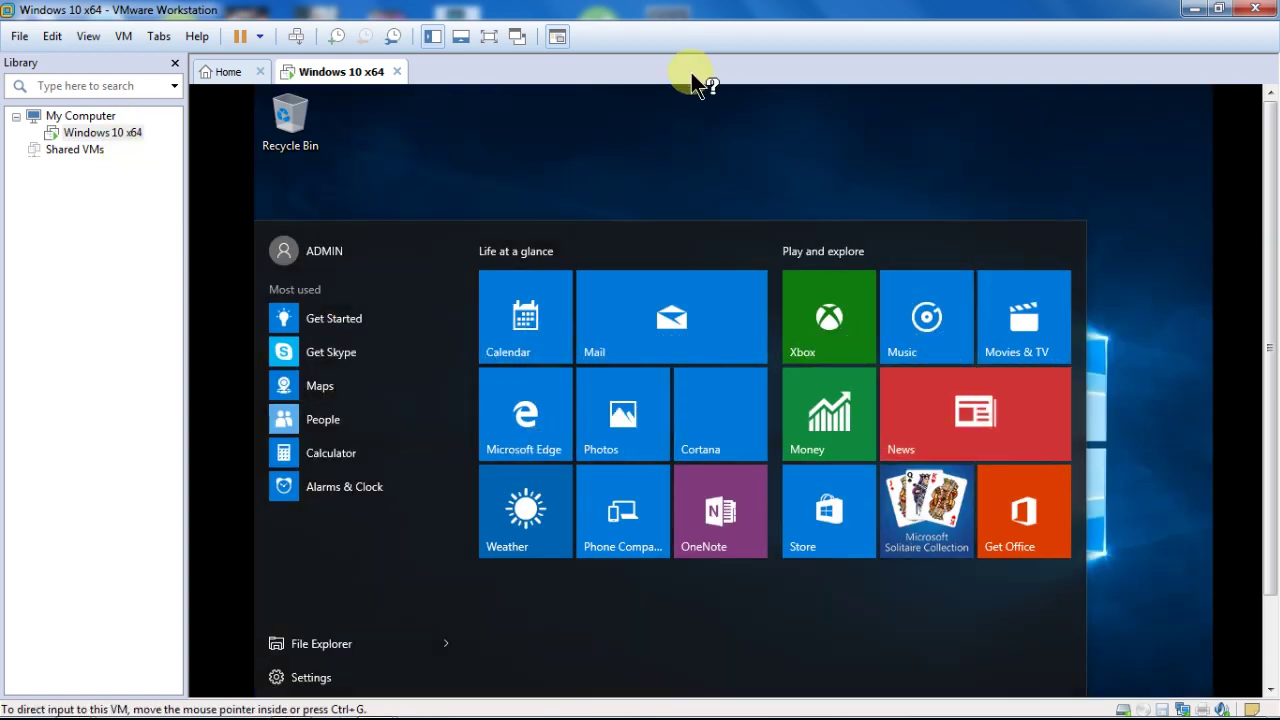
click(488, 37)
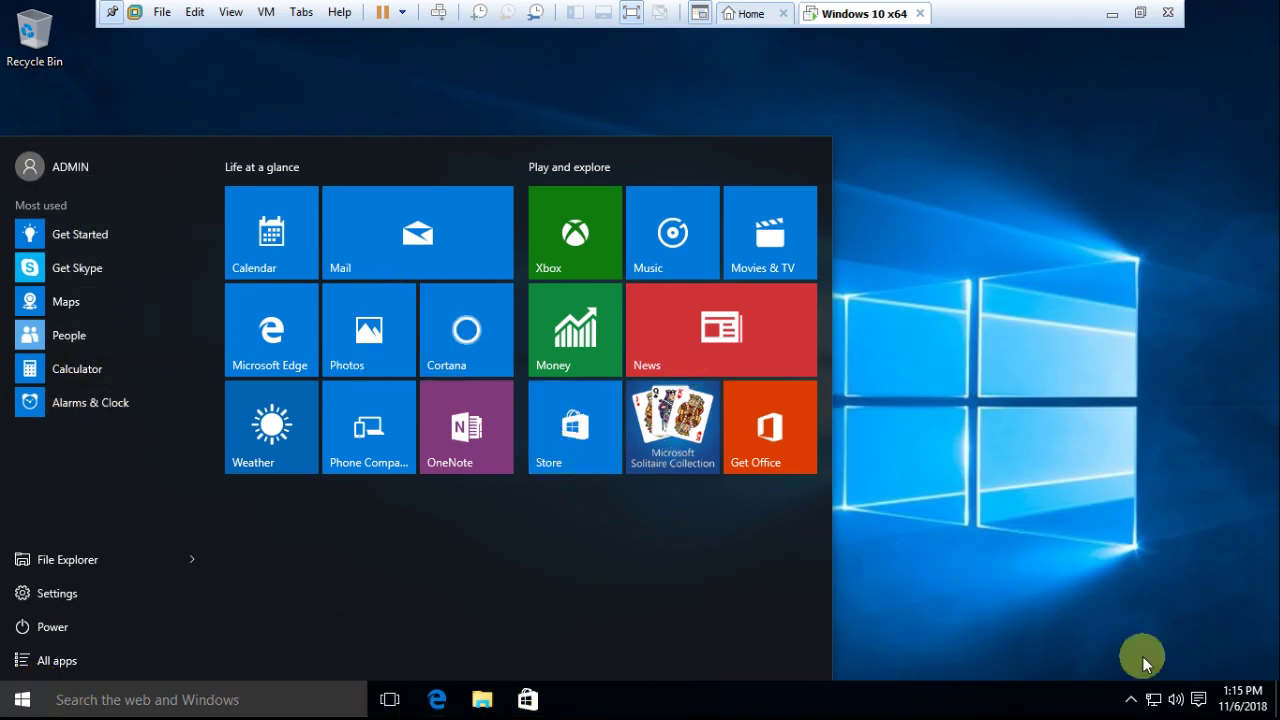
click(756, 14)
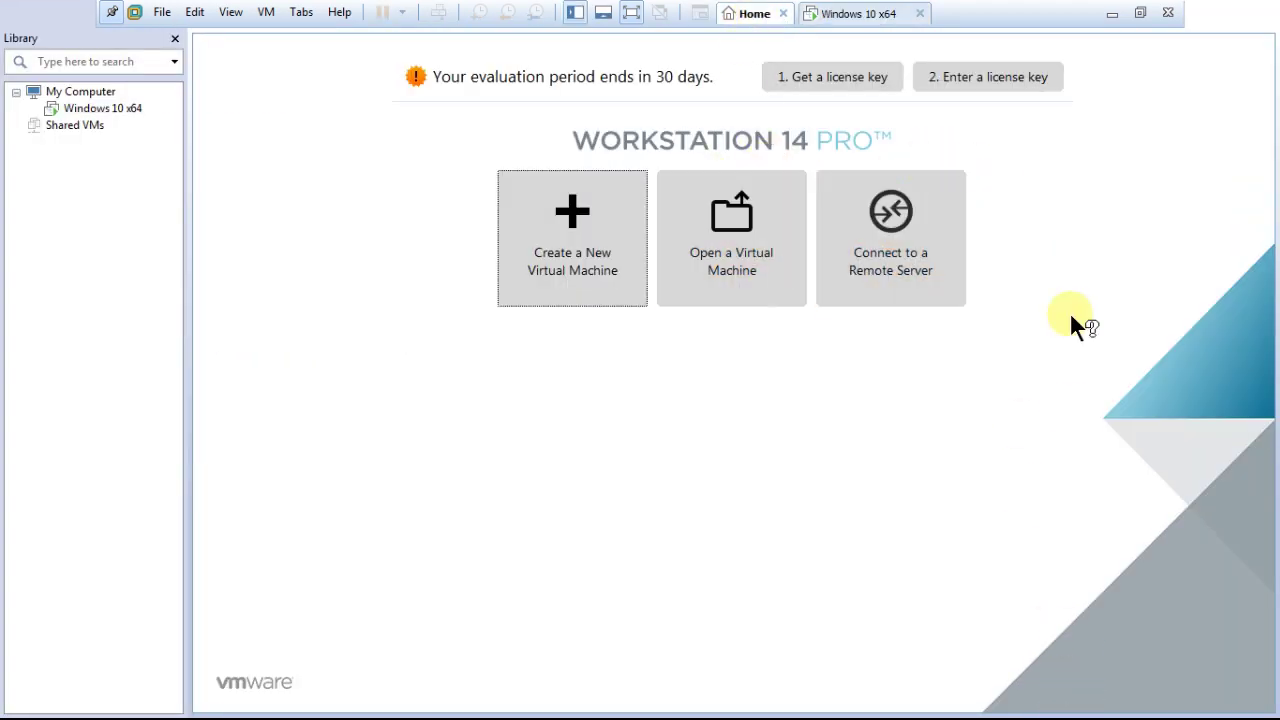
click(862, 14)
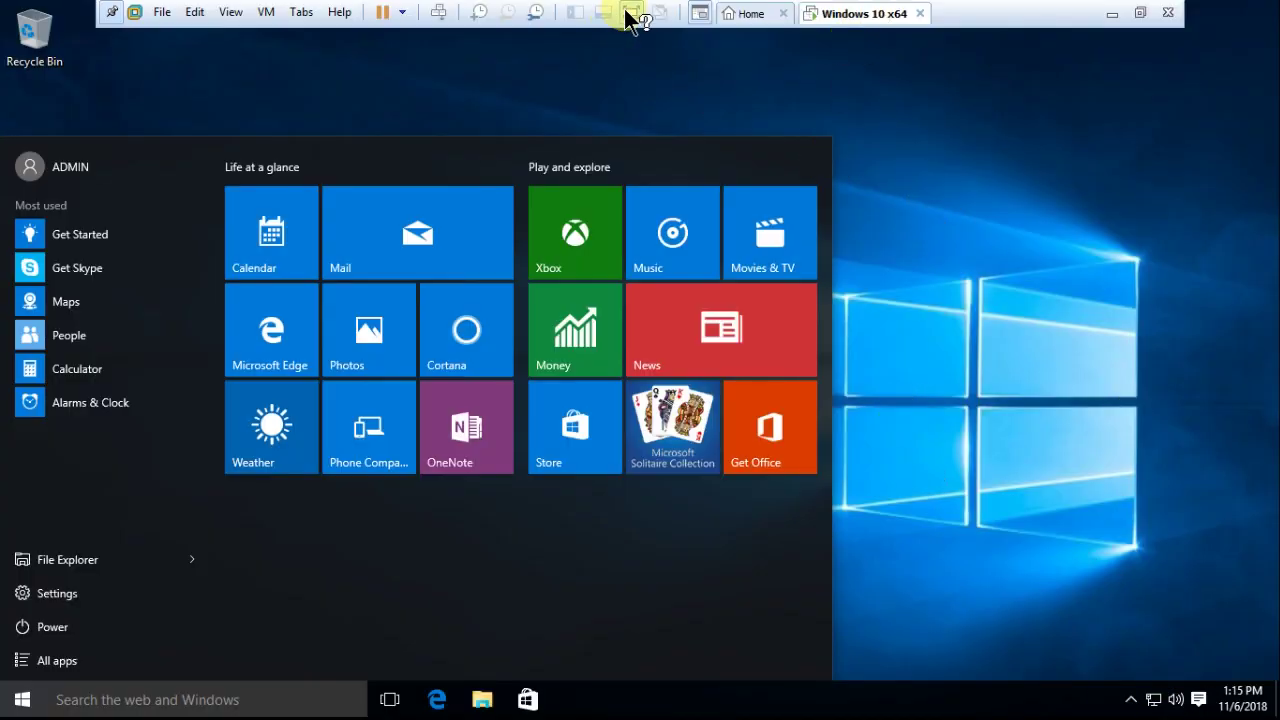
click(1140, 13)
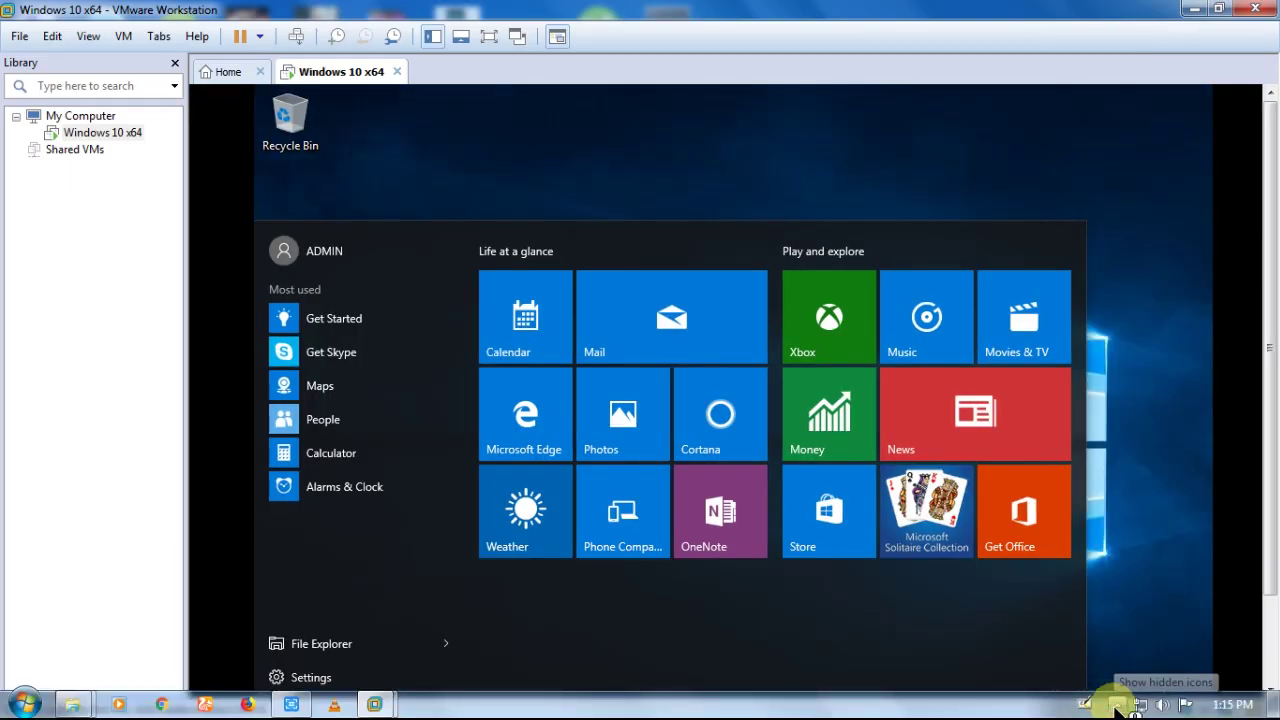
click(1116, 705)
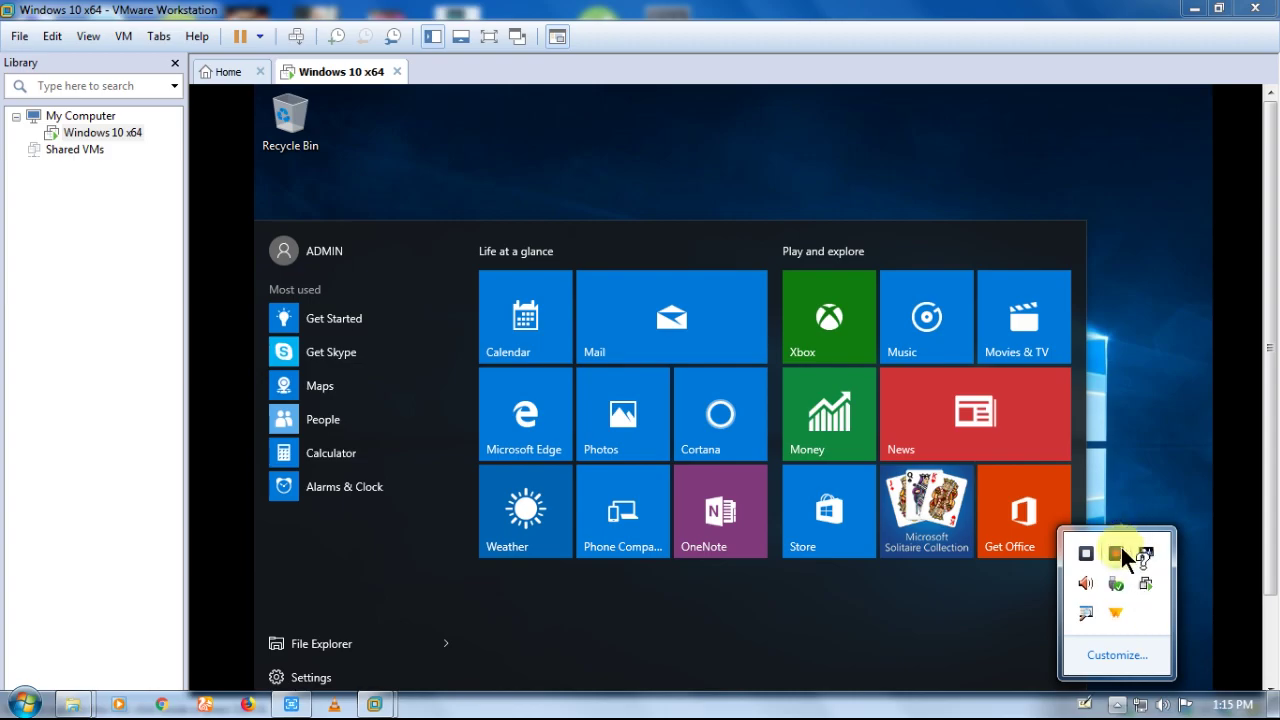